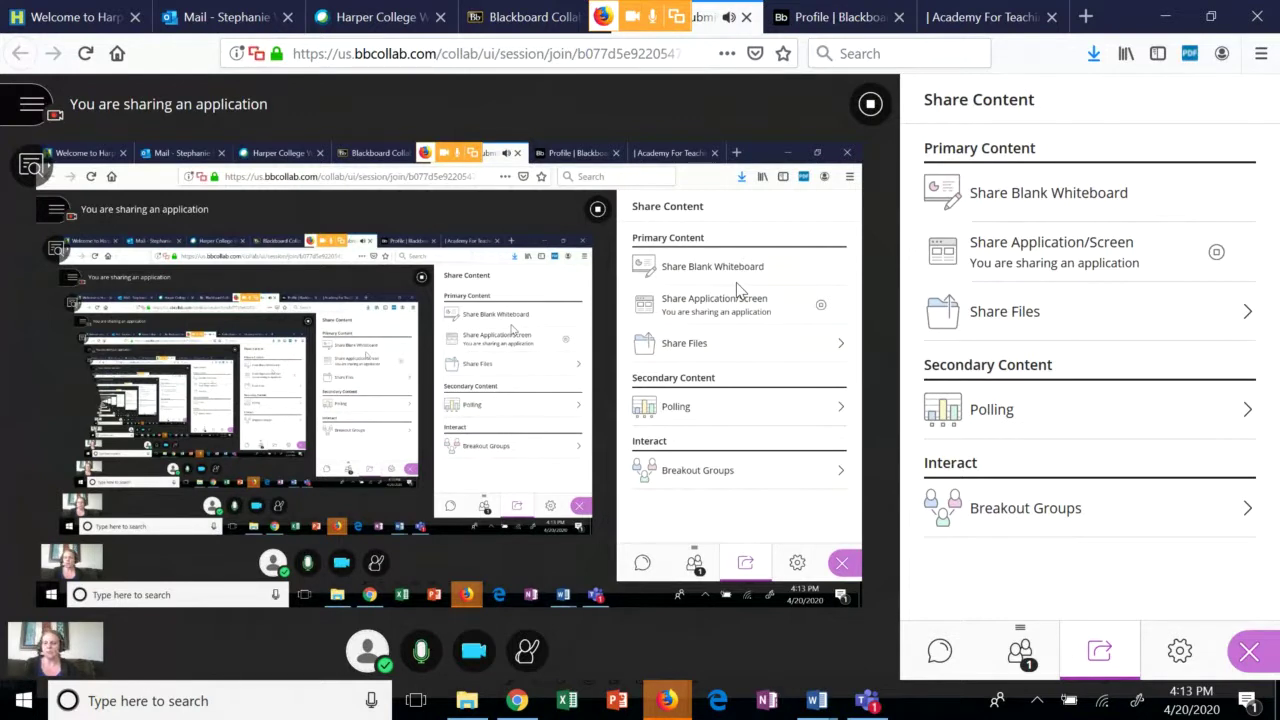
Open the START HERE: Course Orientation module from the course's Learning Modules page and scroll through it.
click(507, 27)
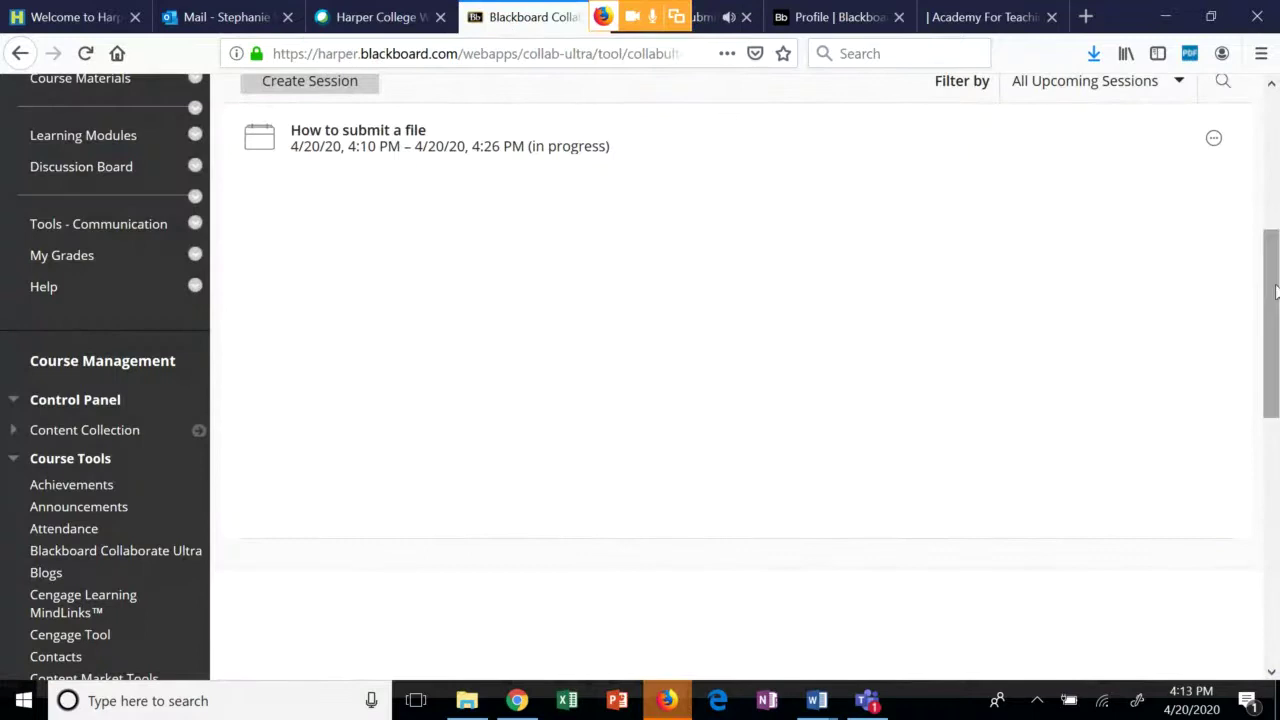
drag(1276, 305, 1270, 205)
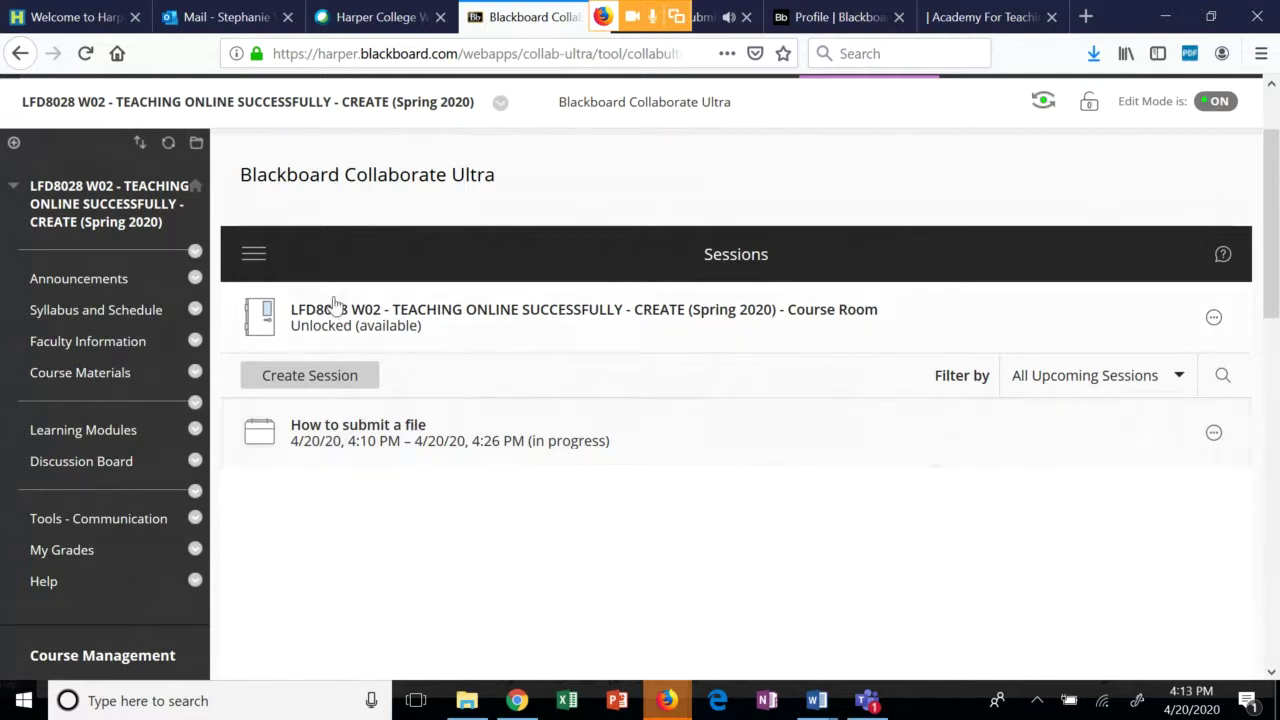
click(115, 432)
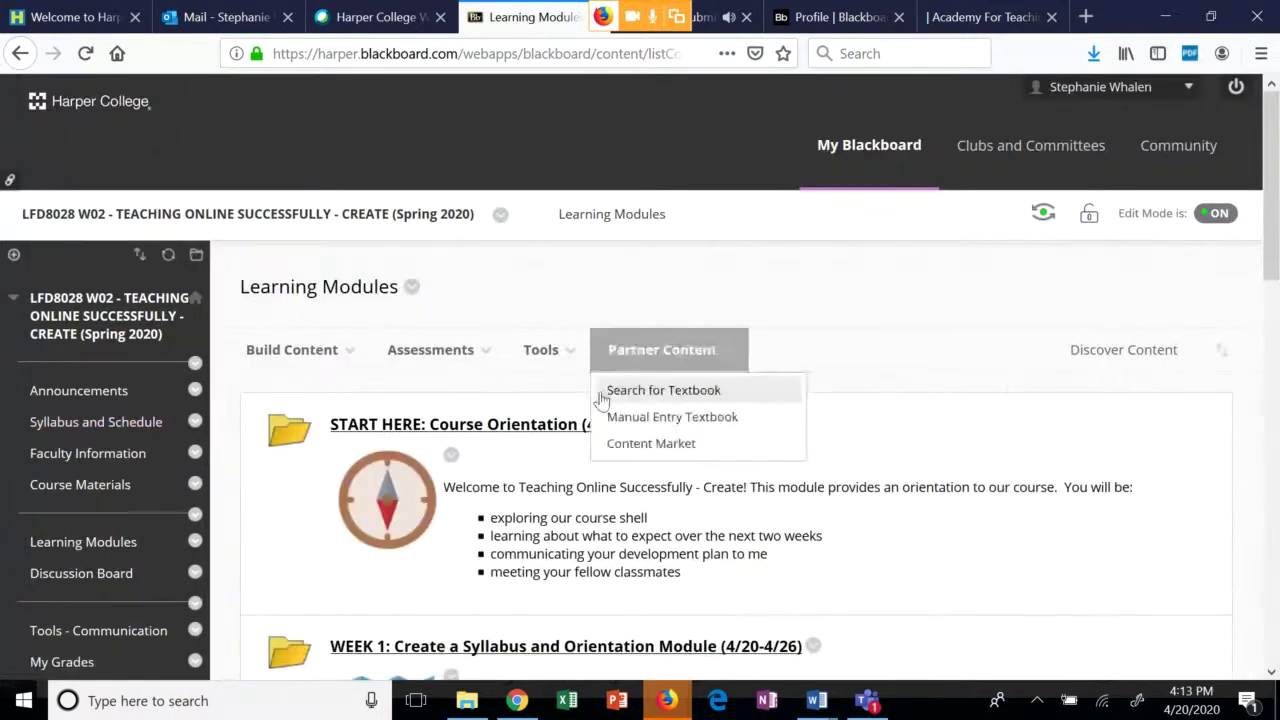
click(511, 427)
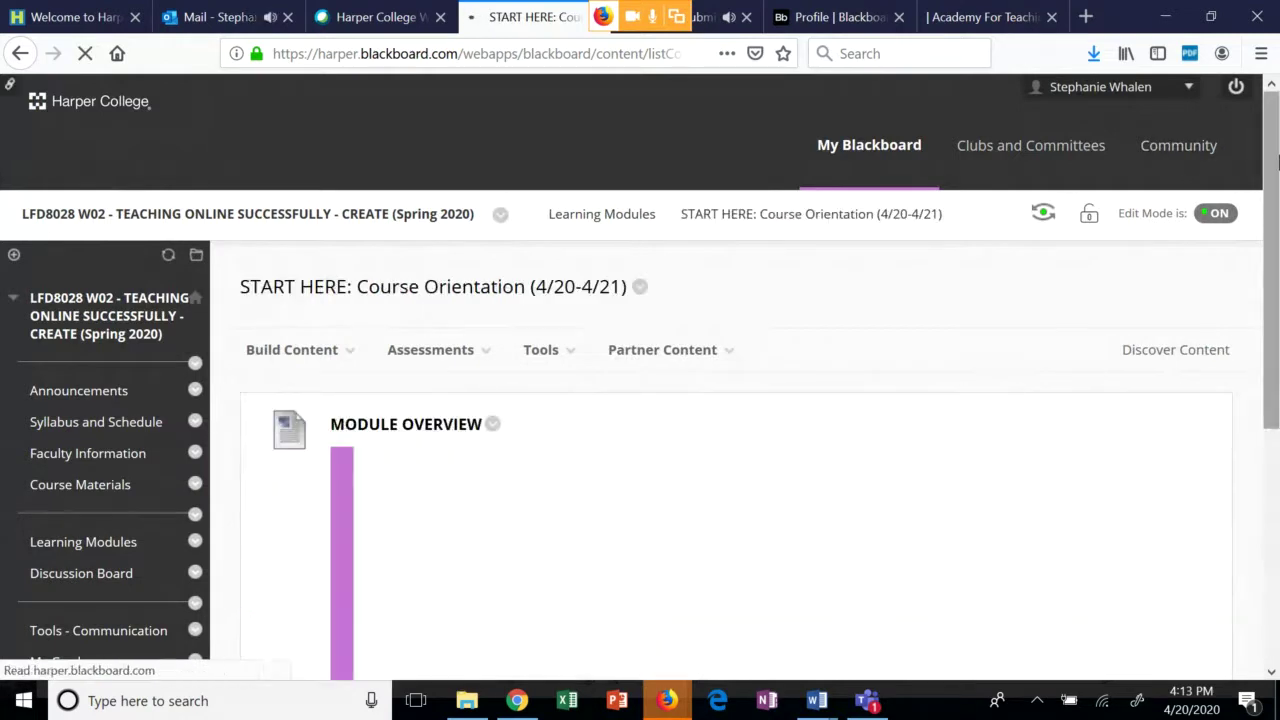
scroll(1275, 208, down, 3)
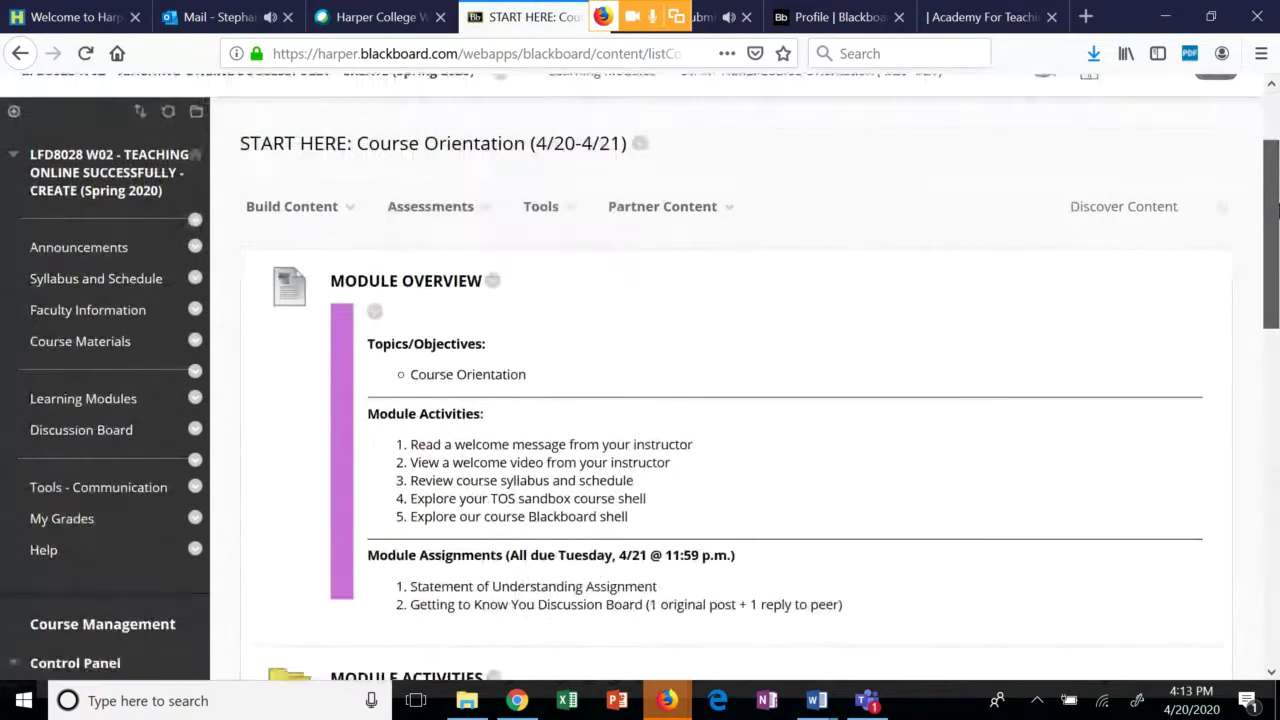
drag(1277, 208, 1275, 334)
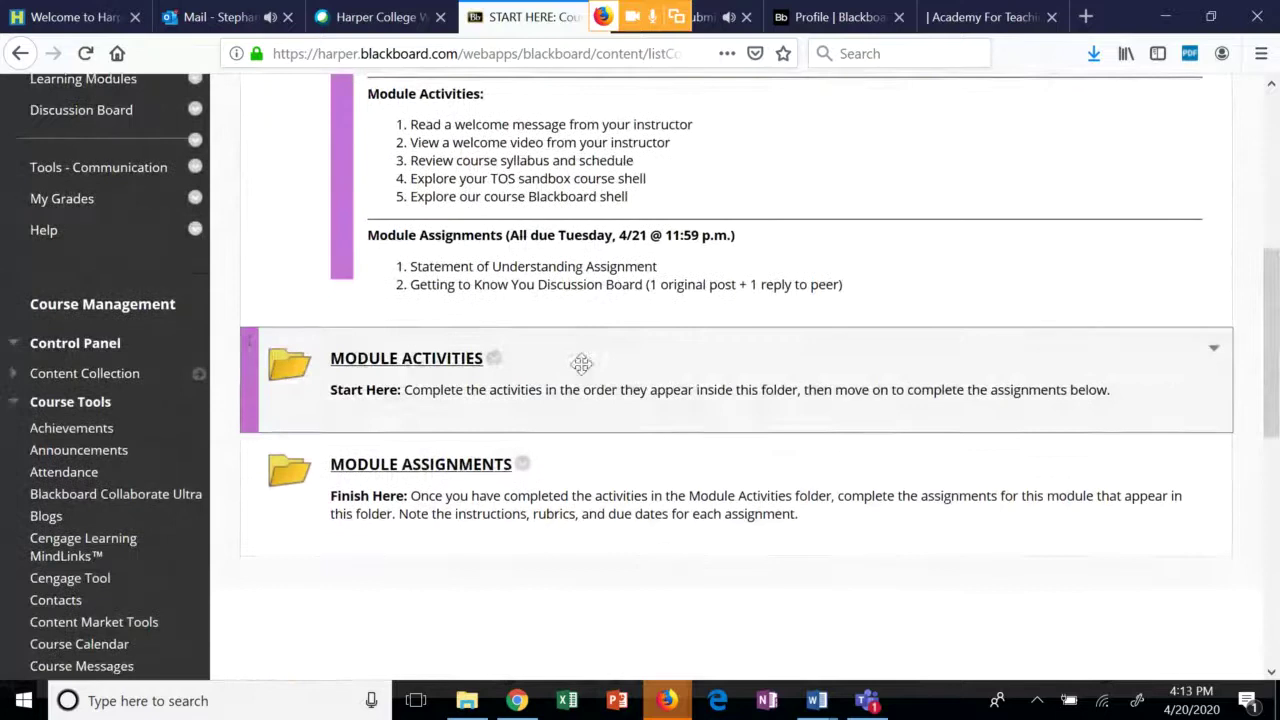
Open the MODULE ASSIGNMENTS folder in the Course Orientation module.
click(455, 465)
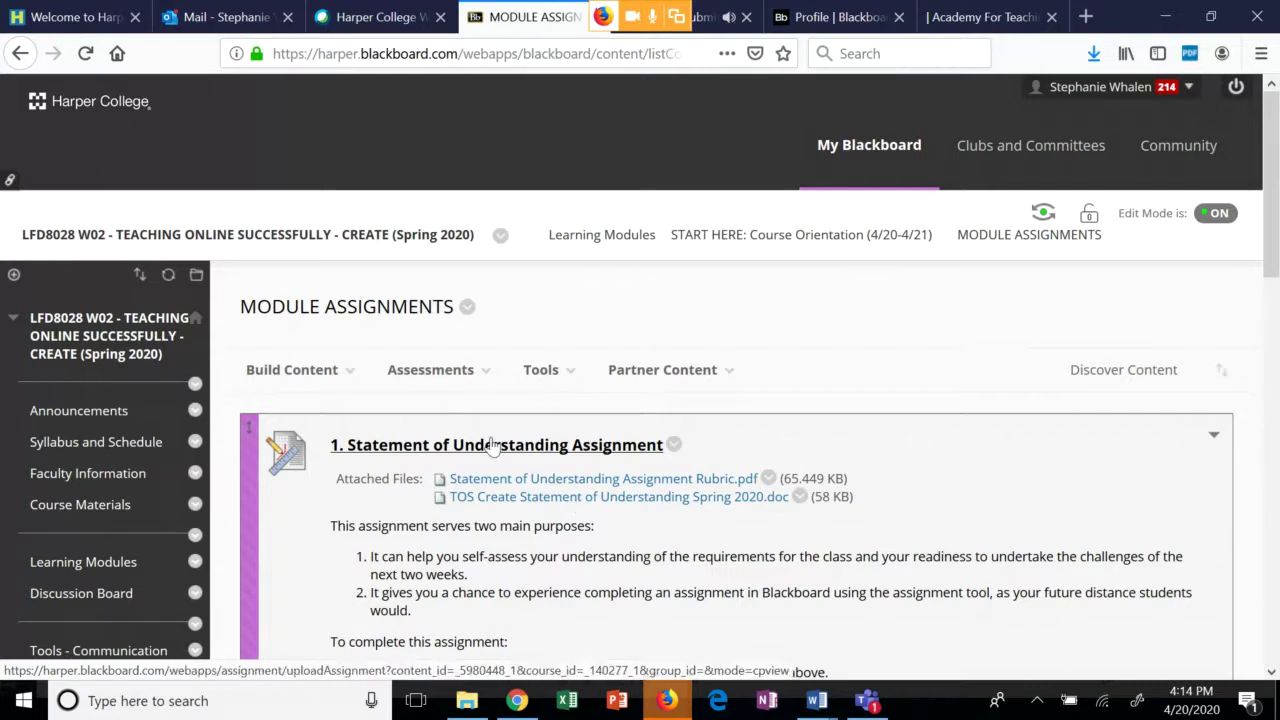
Open the assignment's attached .doc in Microsoft Word and enable editing.
click(571, 503)
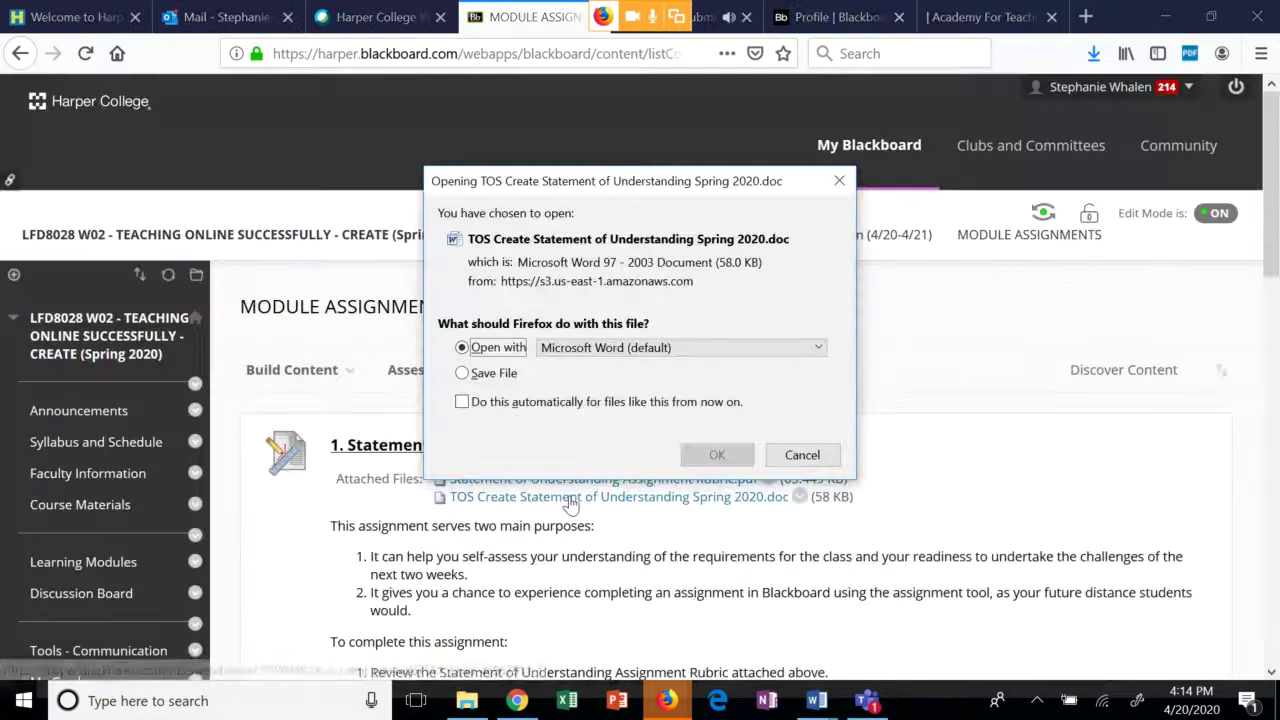
click(717, 455)
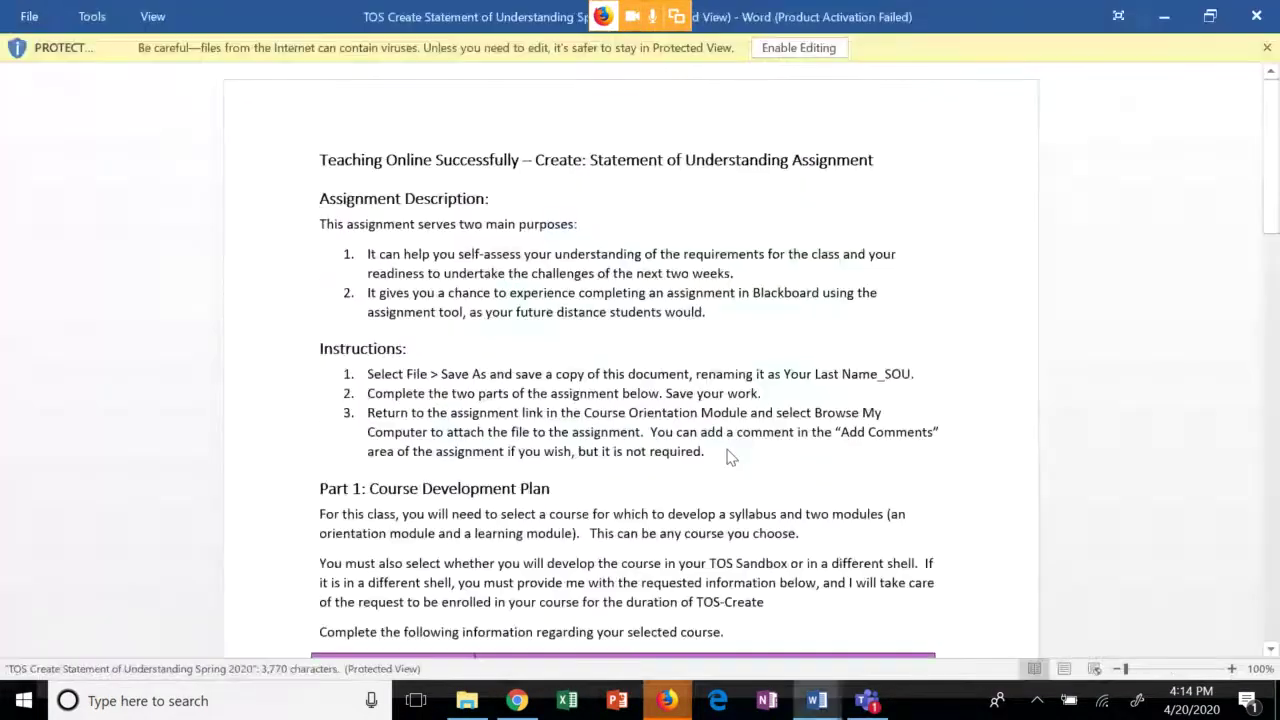
click(818, 48)
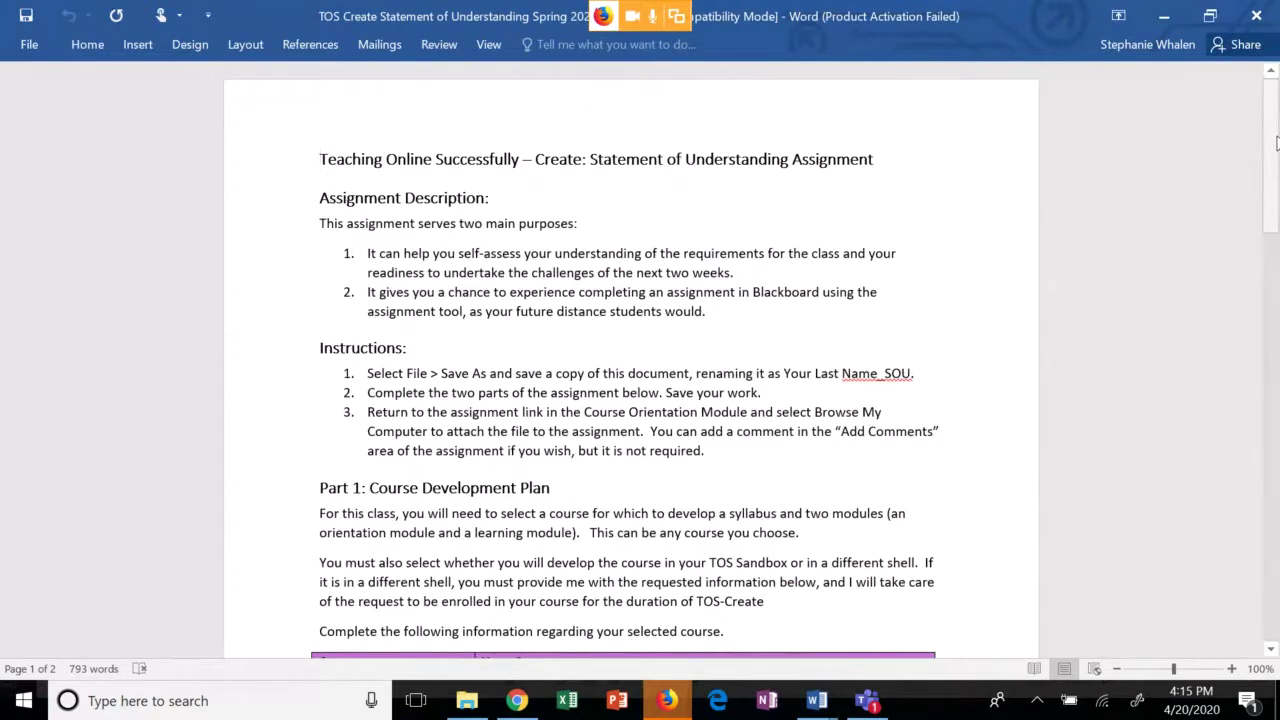
Enter the student's full name in the document's Course Name cell.
drag(1272, 162, 1276, 258)
click(540, 280)
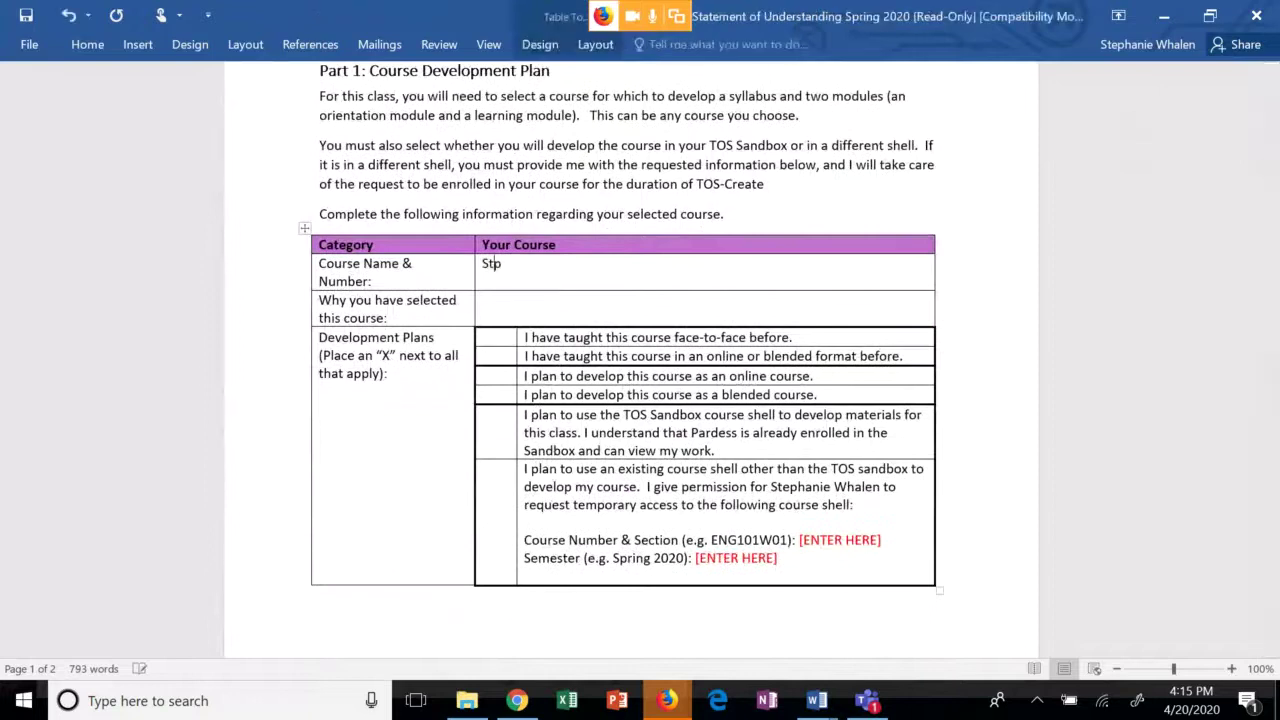
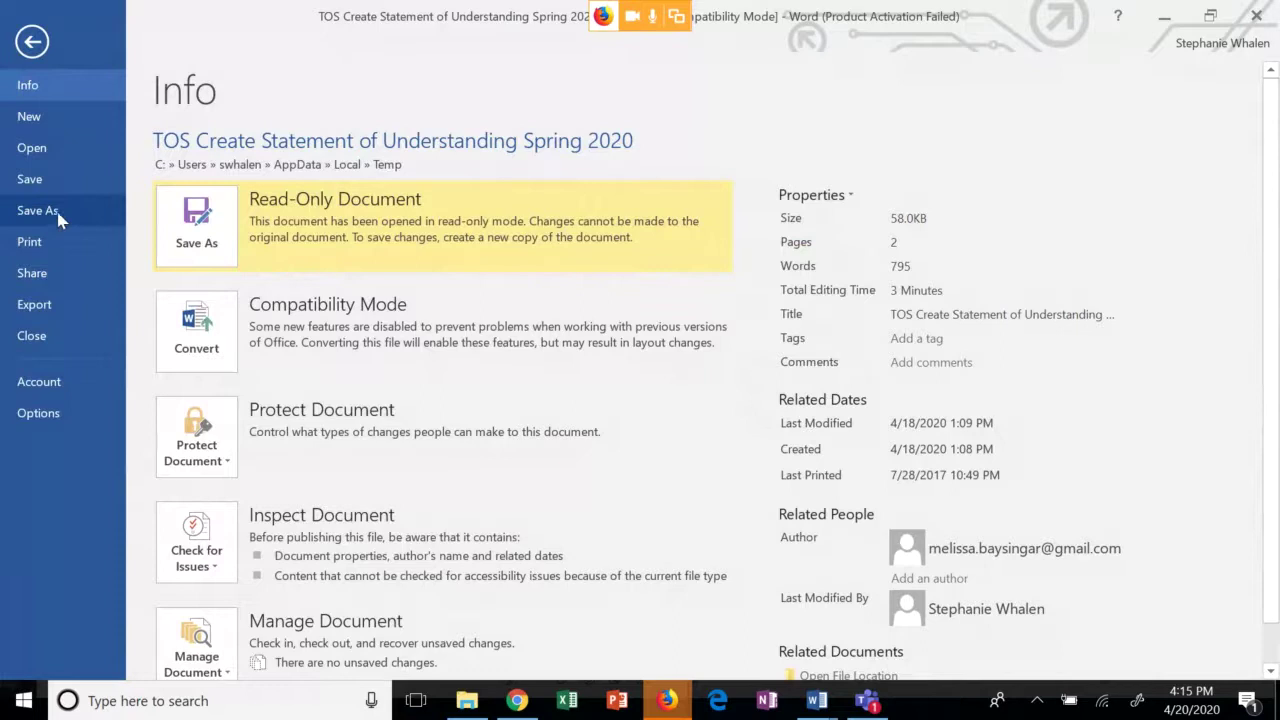
Save a copy of the assignment in Documents with the user's last name appended to the file name.
click(56, 213)
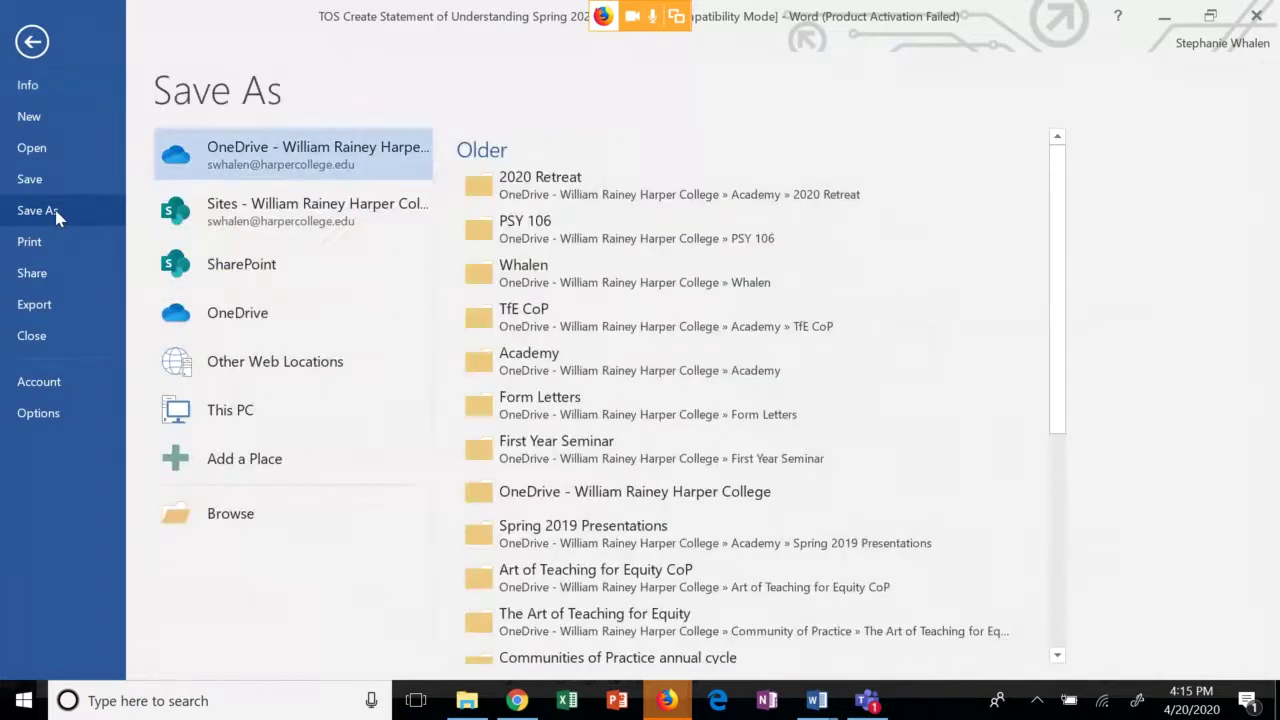
click(230, 423)
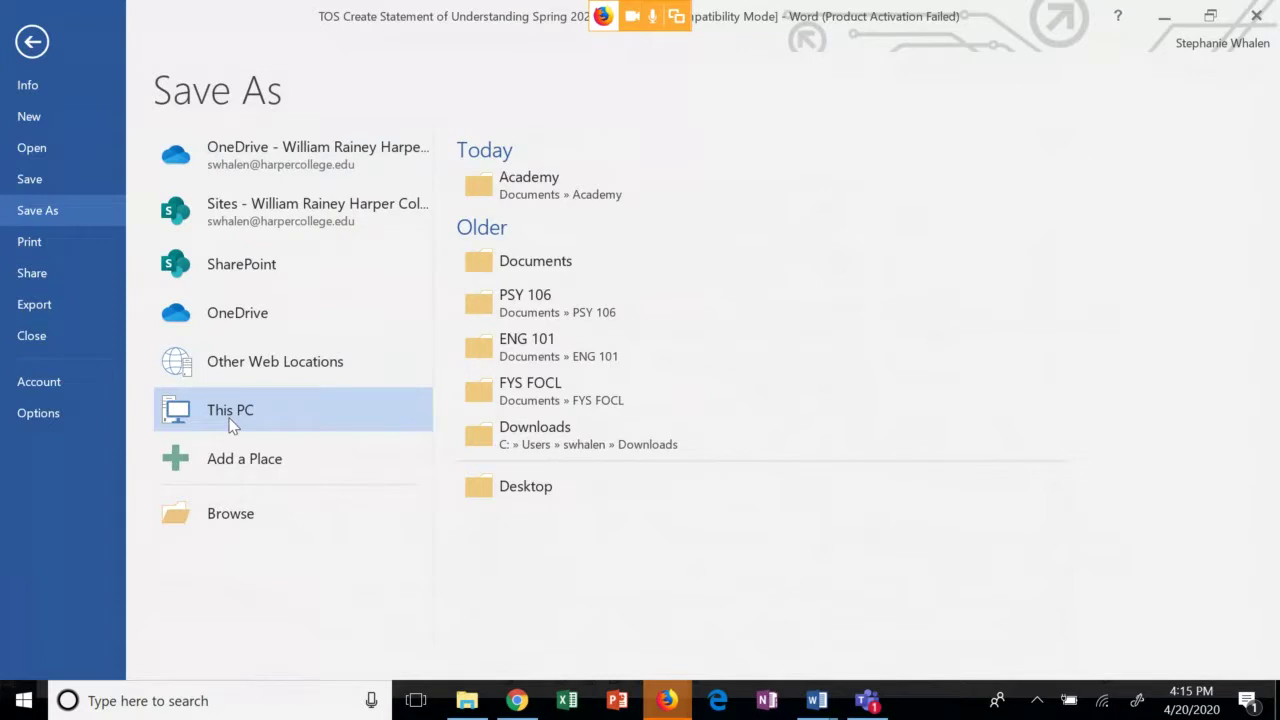
click(522, 186)
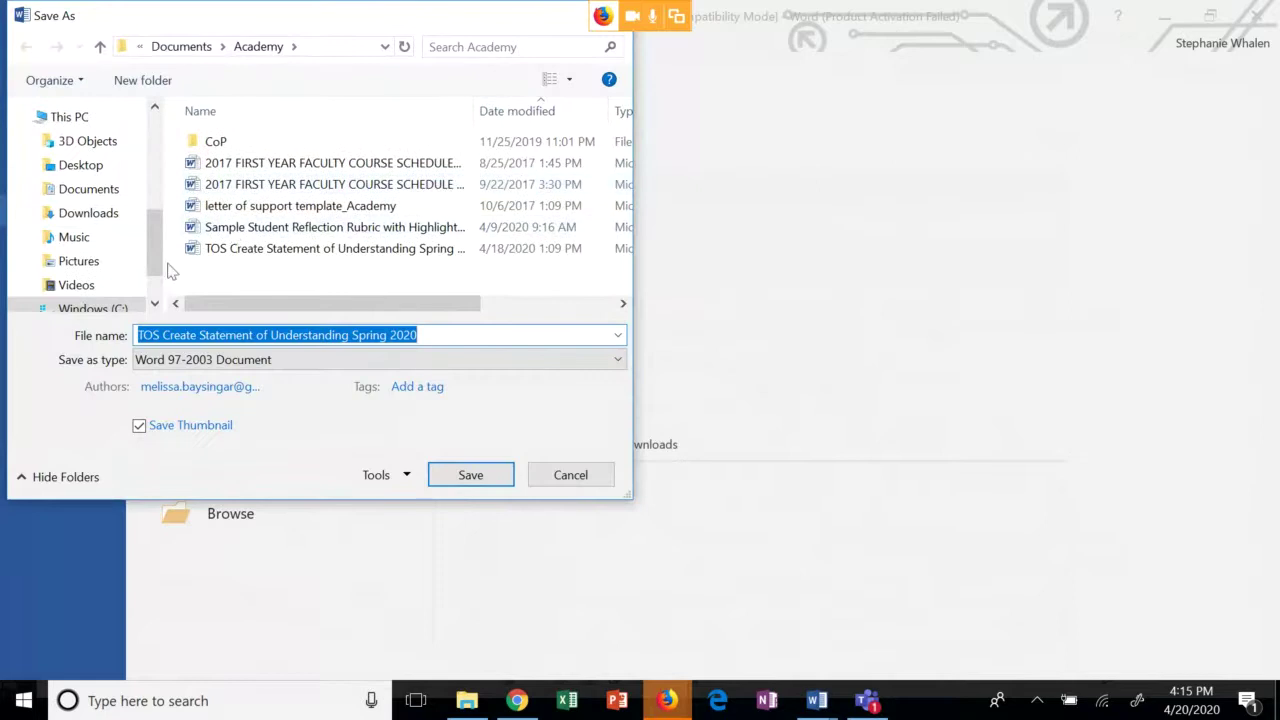
click(92, 192)
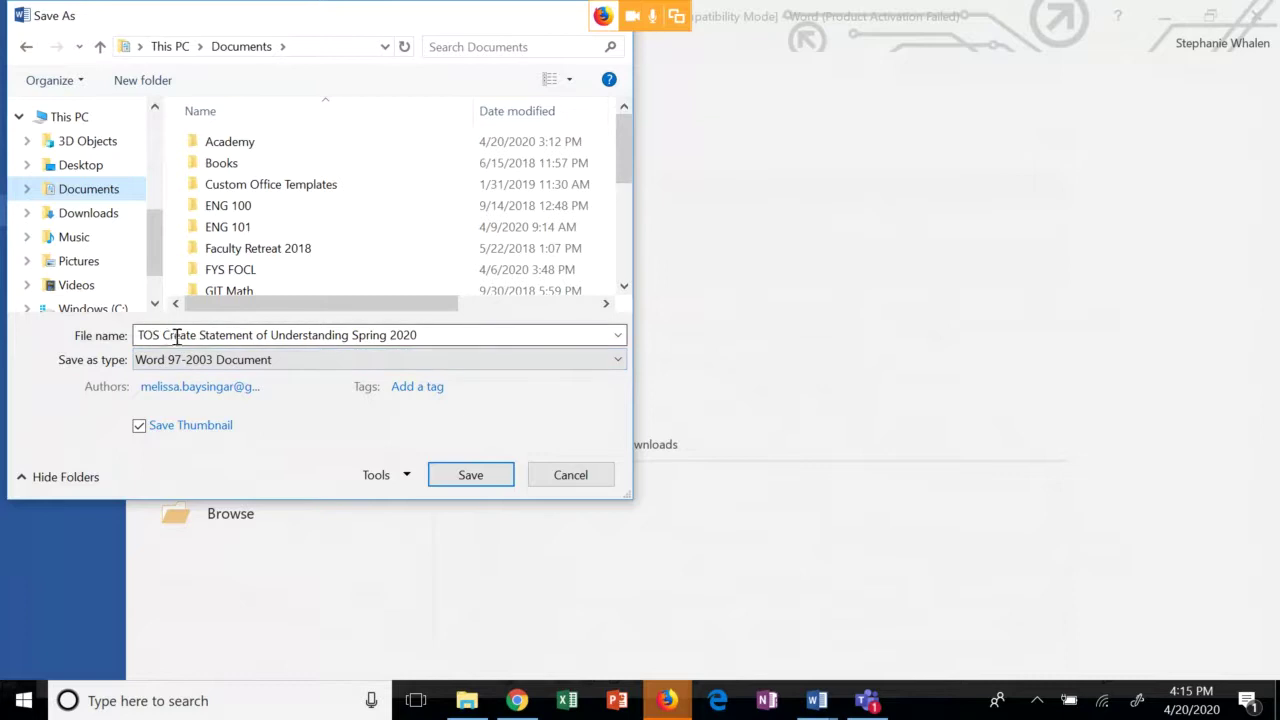
click(431, 337)
click(437, 341)
text(Whlen)
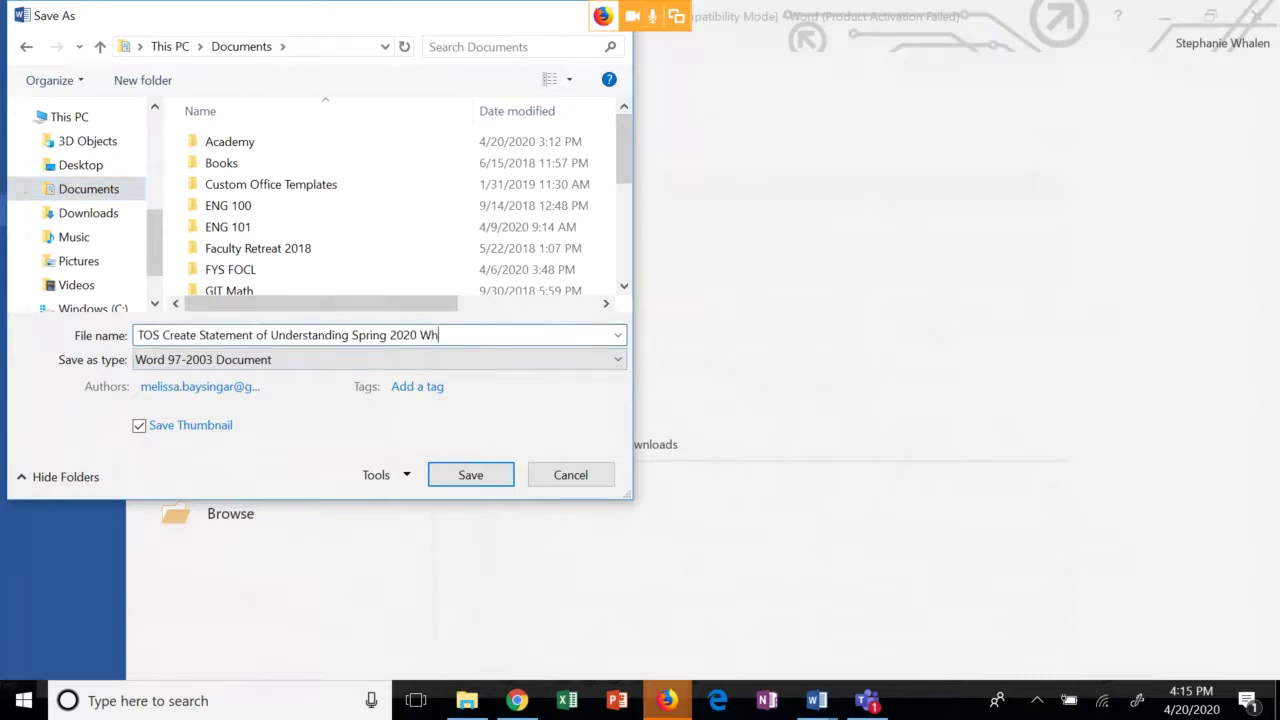
key(BackSpace)
key(BackSpace)
key(BackSpace)
text(alen)
click(476, 474)
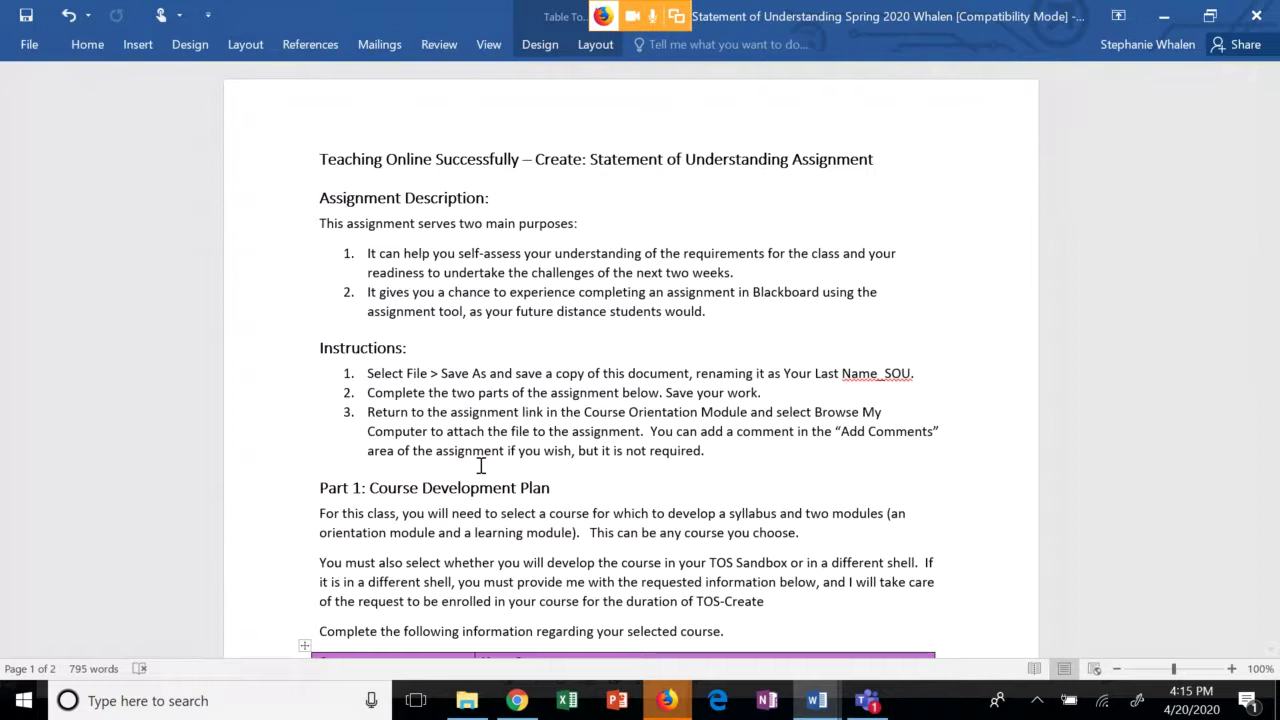
Close the renamed assignment document and minimise Word to return to the course page.
click(30, 45)
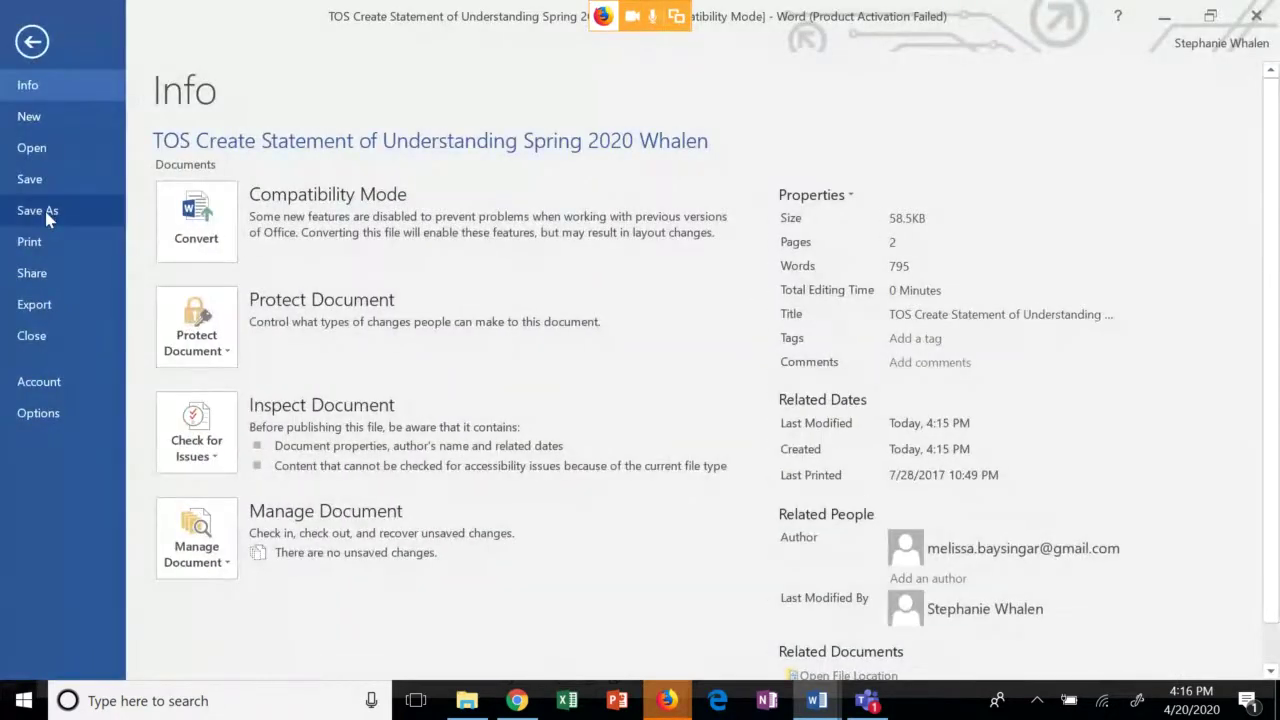
click(32, 42)
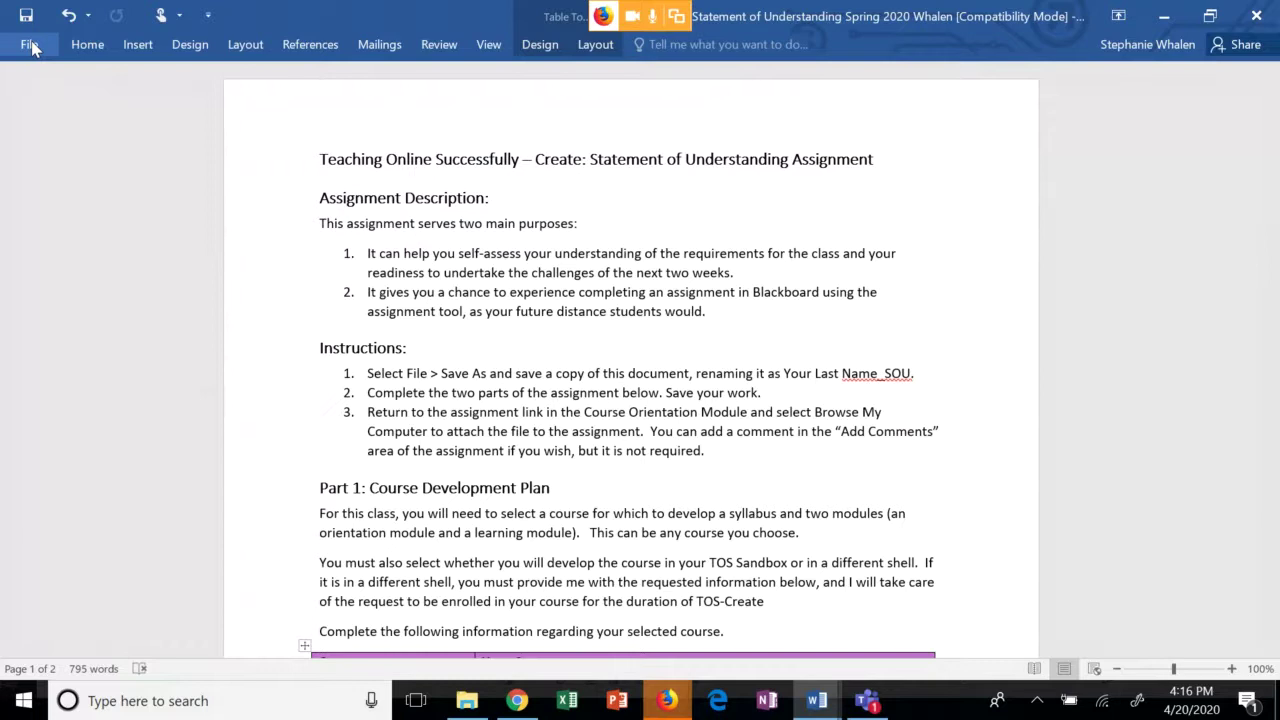
click(31, 47)
click(40, 337)
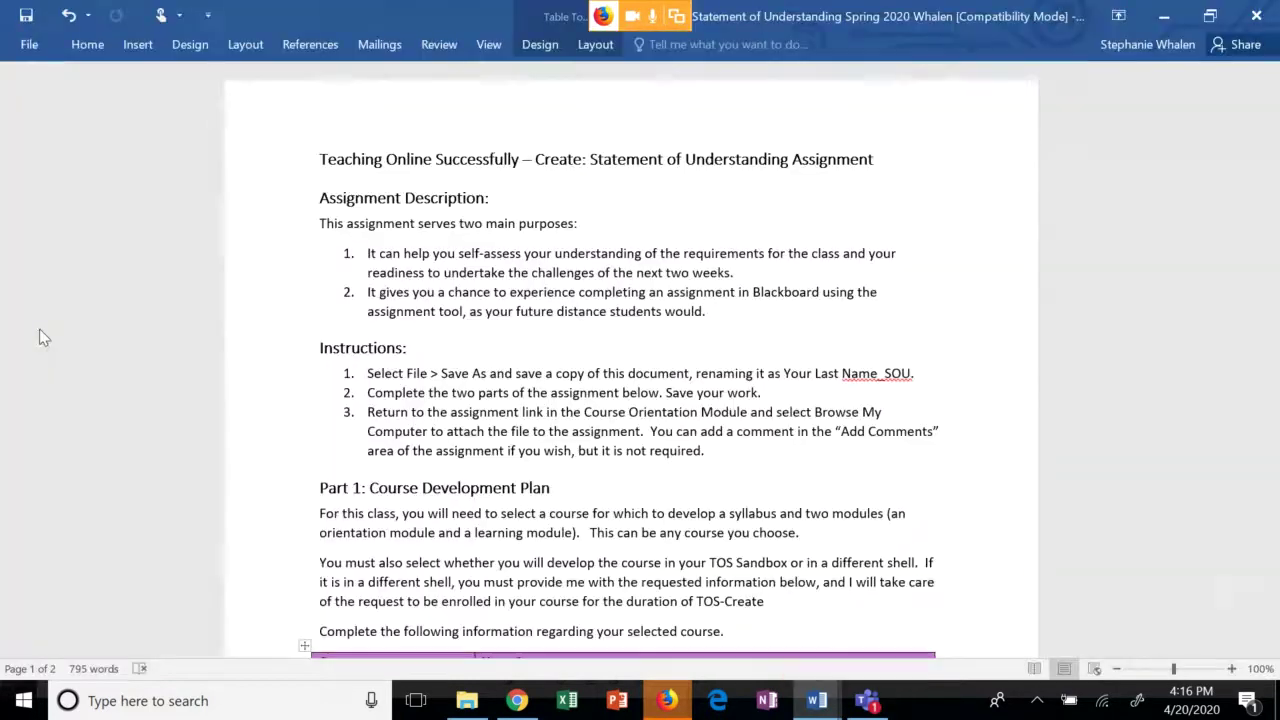
click(1164, 16)
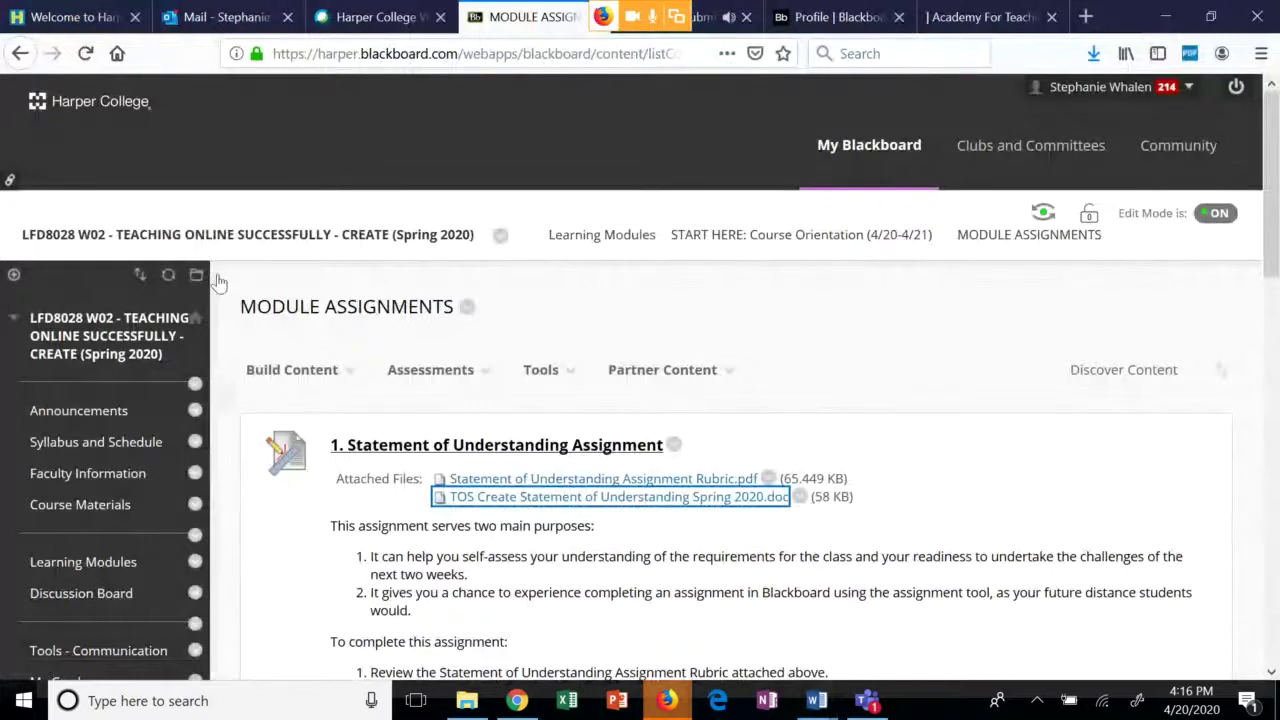
Open the '1. Statement of Understanding Assignment' upload preview page.
click(541, 370)
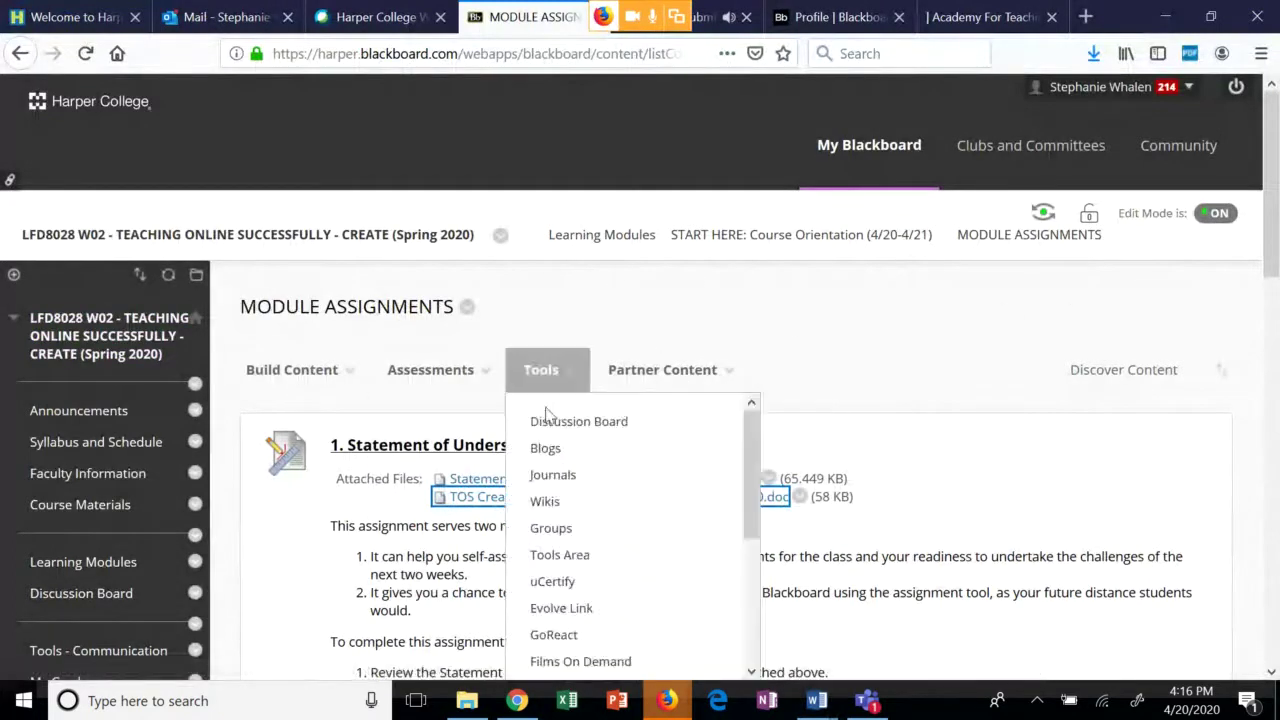
click(400, 452)
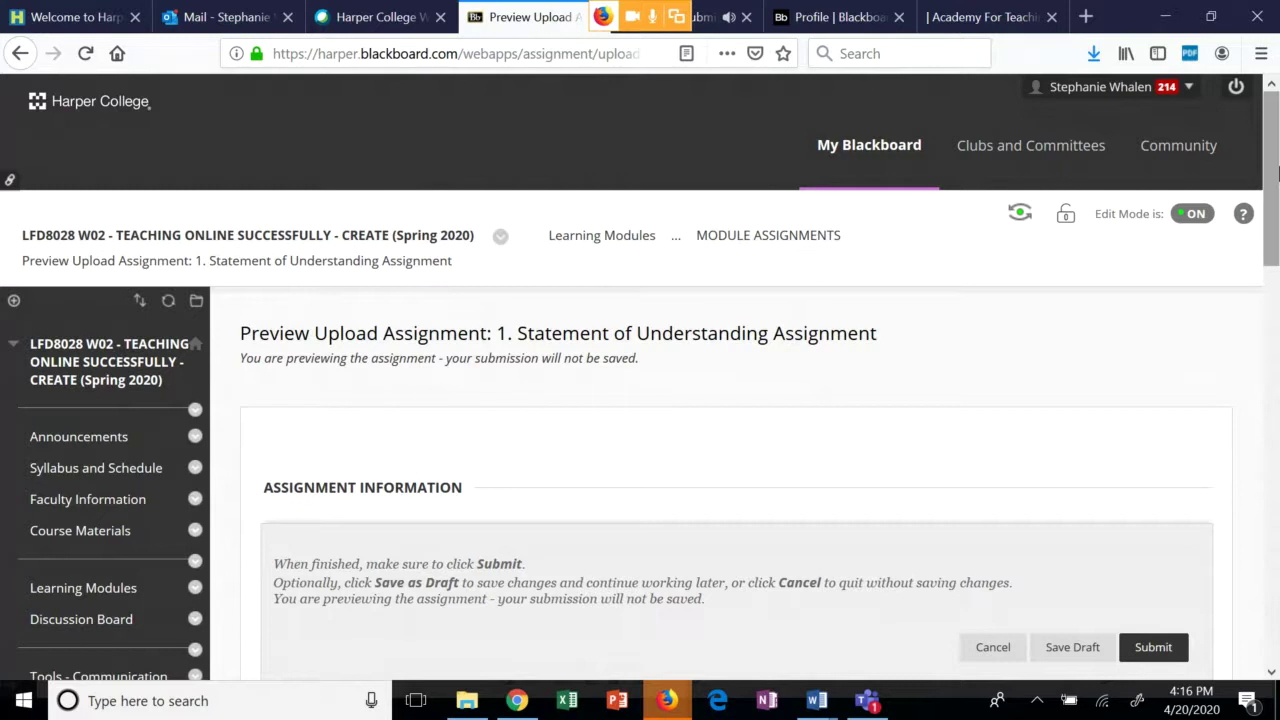
drag(1275, 172, 1276, 273)
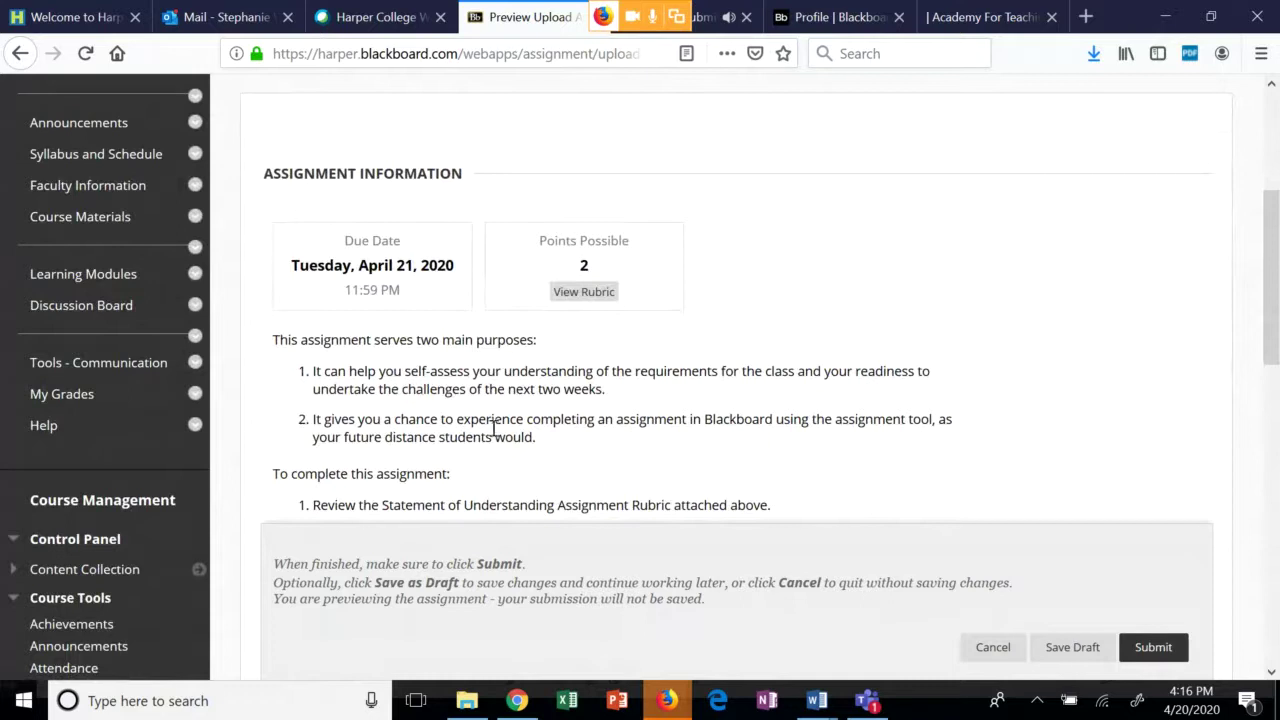
drag(1270, 277, 1276, 506)
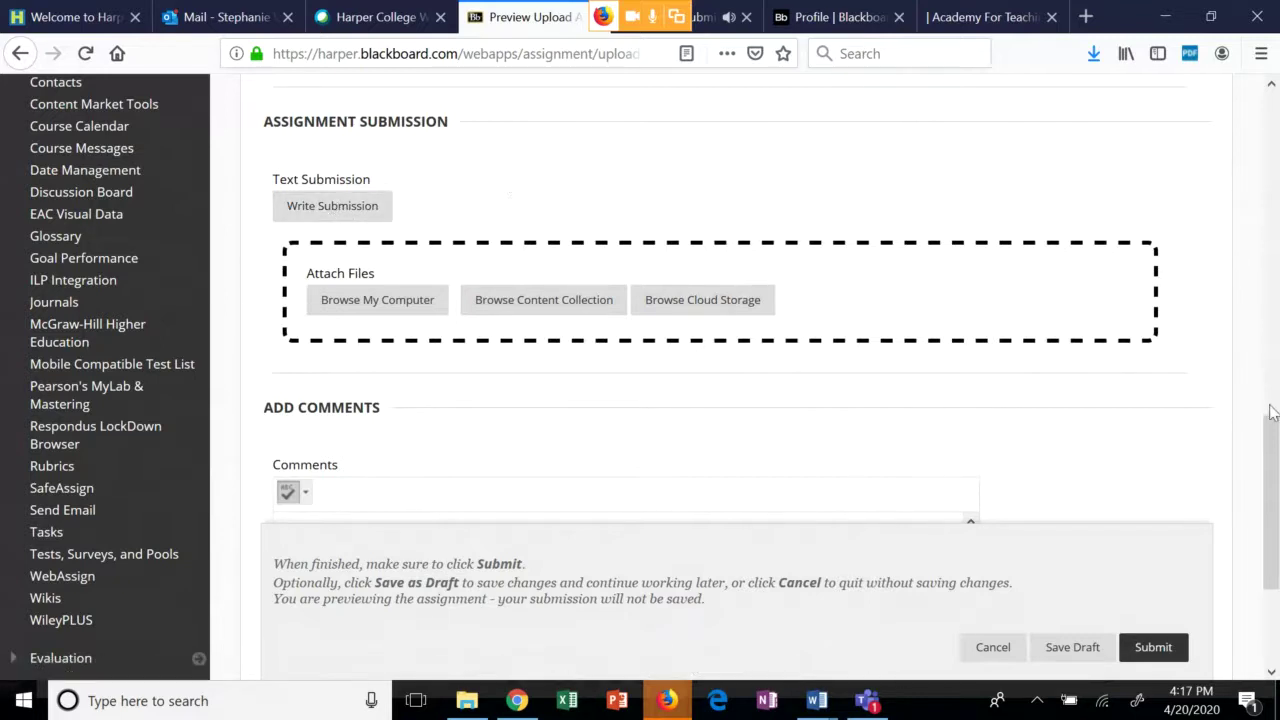
drag(1274, 430, 1274, 468)
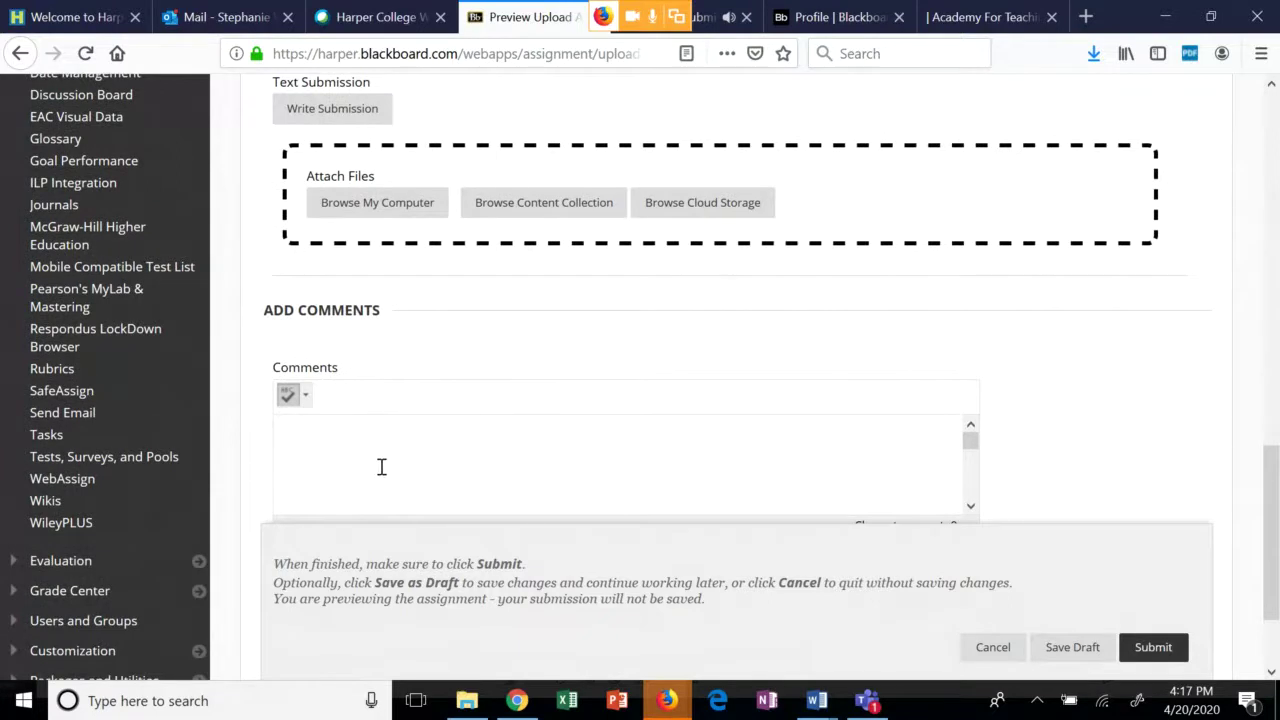
drag(1268, 490, 1260, 449)
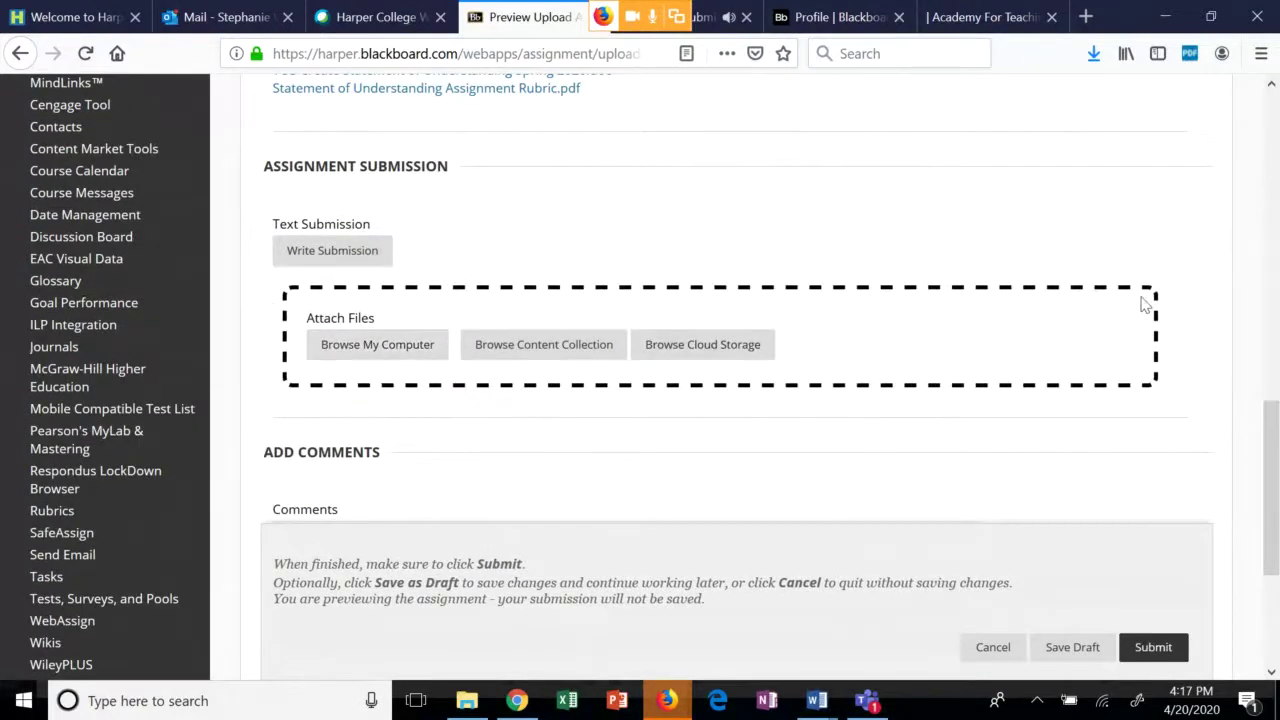
Attach 'TOS Create Statement of Understanding Spring 2020.doc' from Documents > Academy to the submission.
click(350, 345)
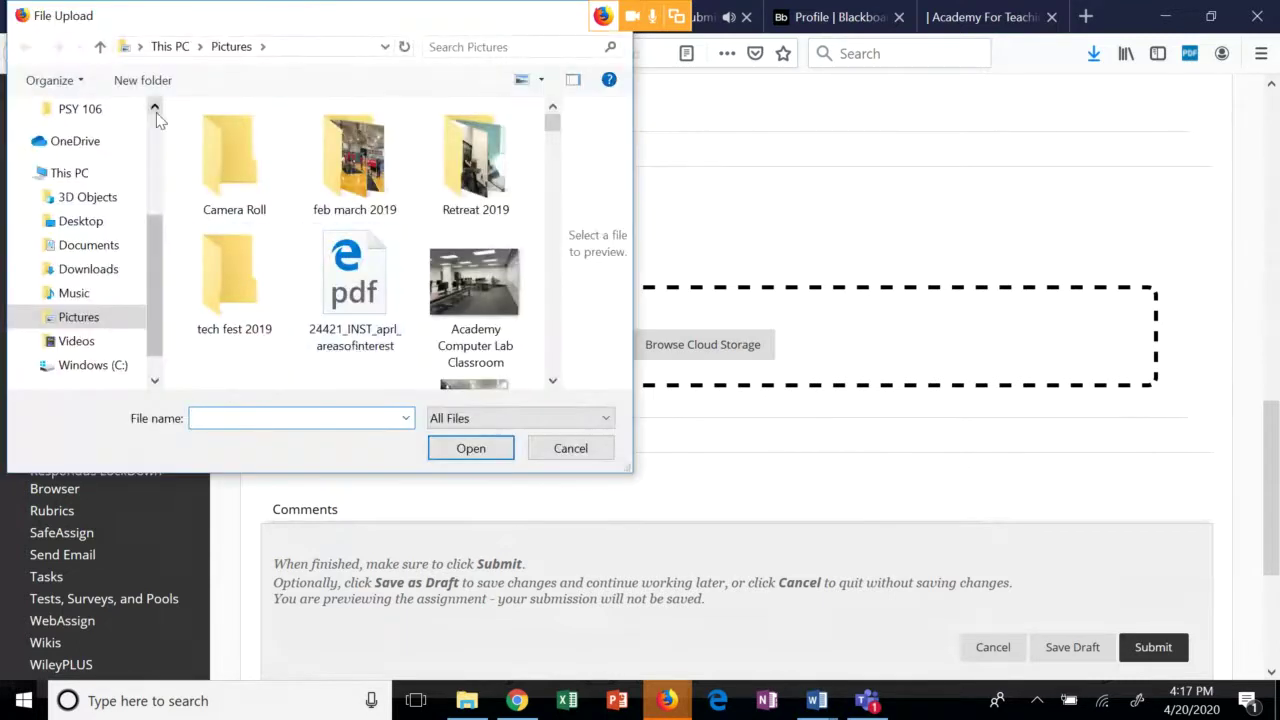
click(89, 246)
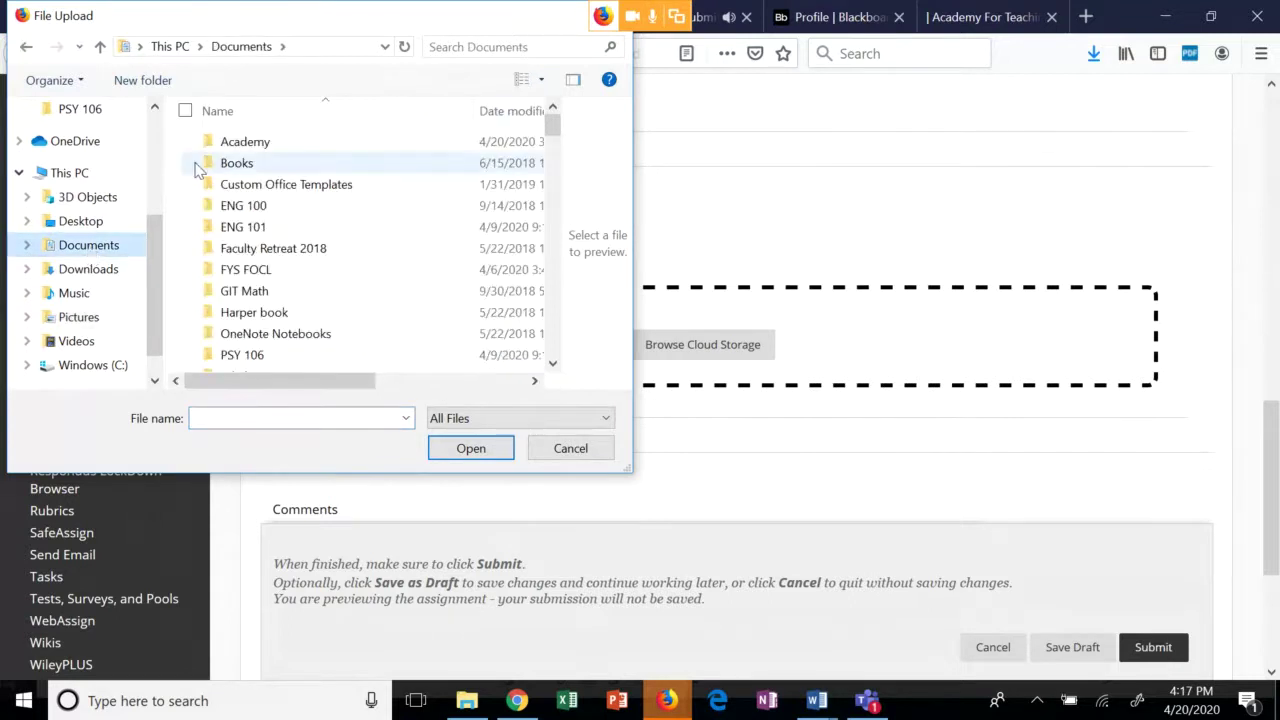
click(244, 150)
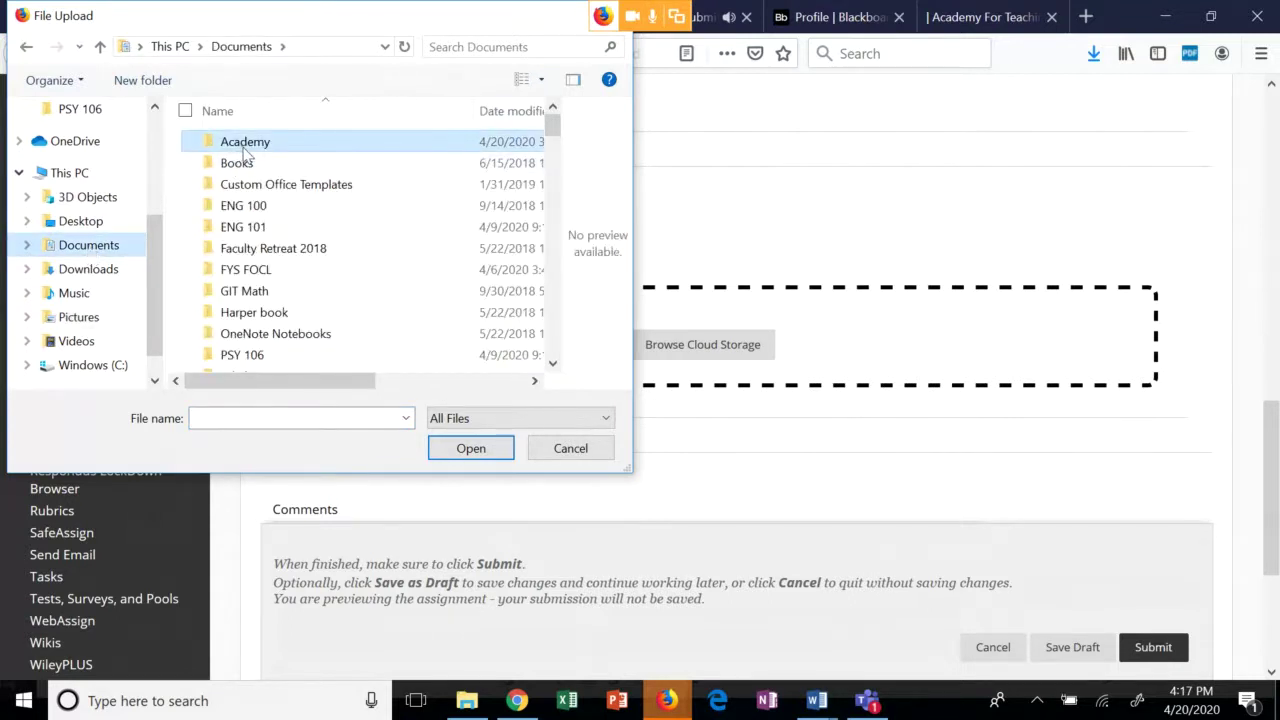
double_click(244, 150)
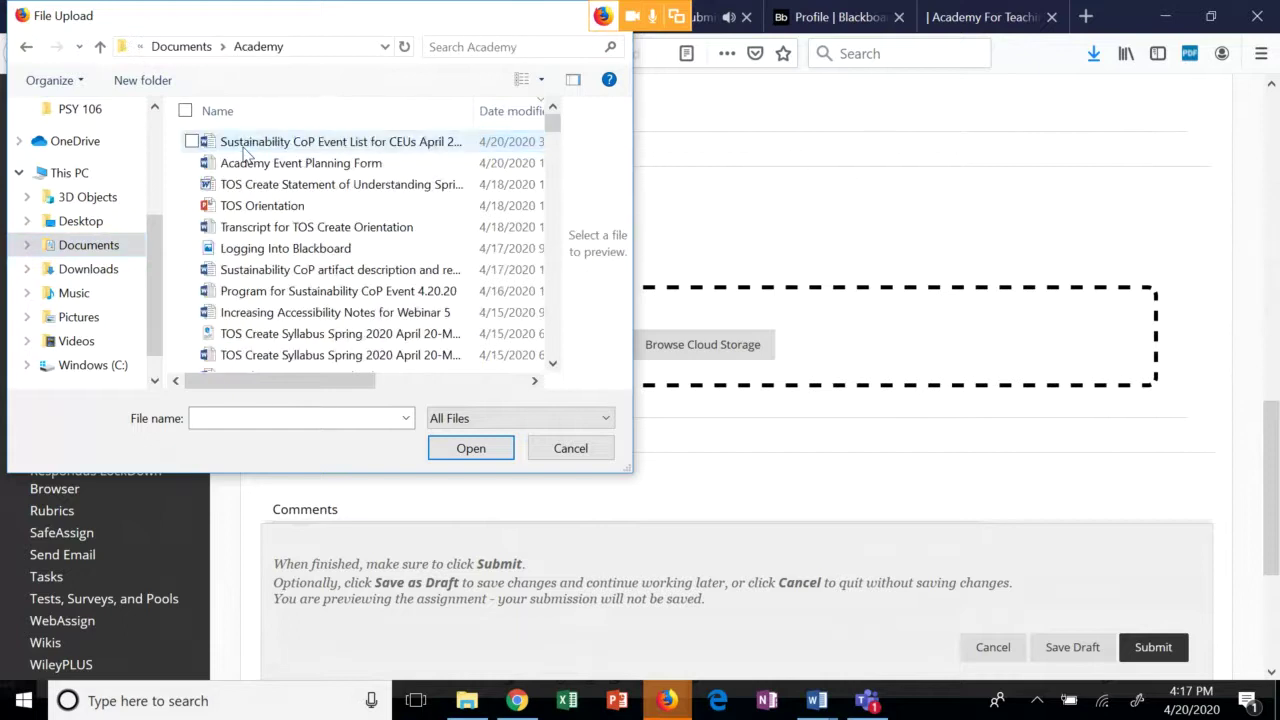
click(538, 46)
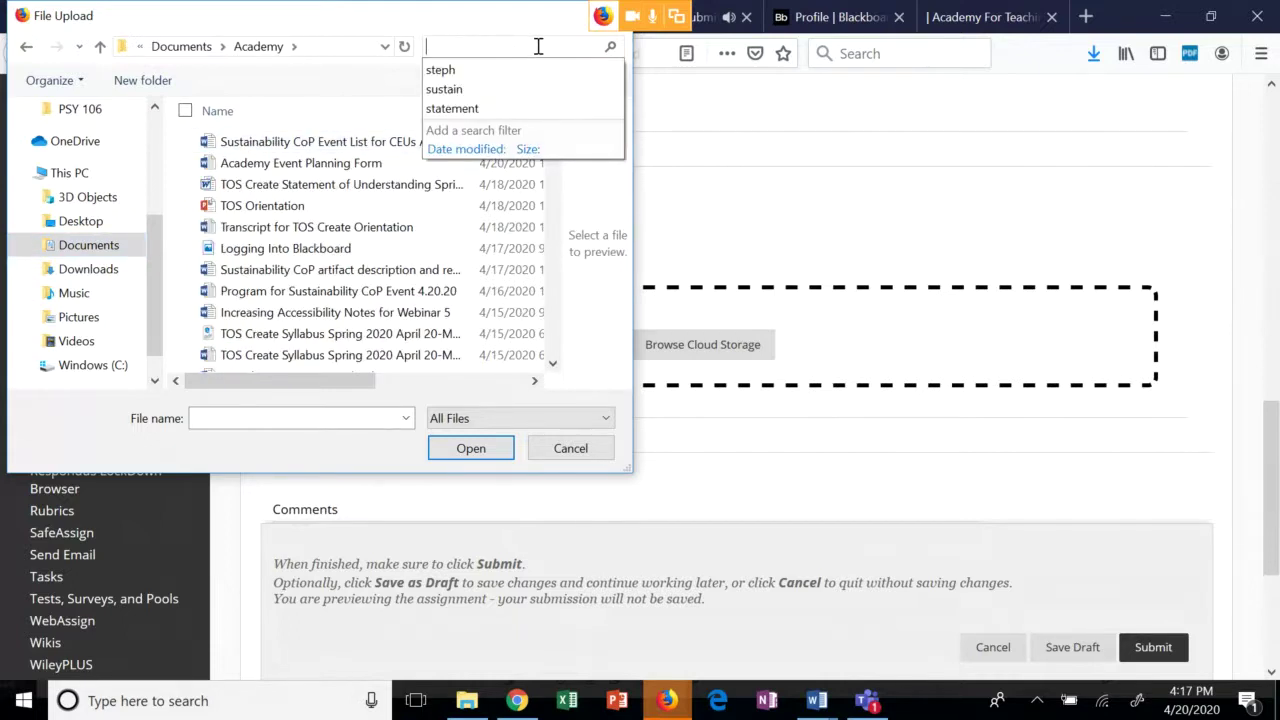
text(TOS)
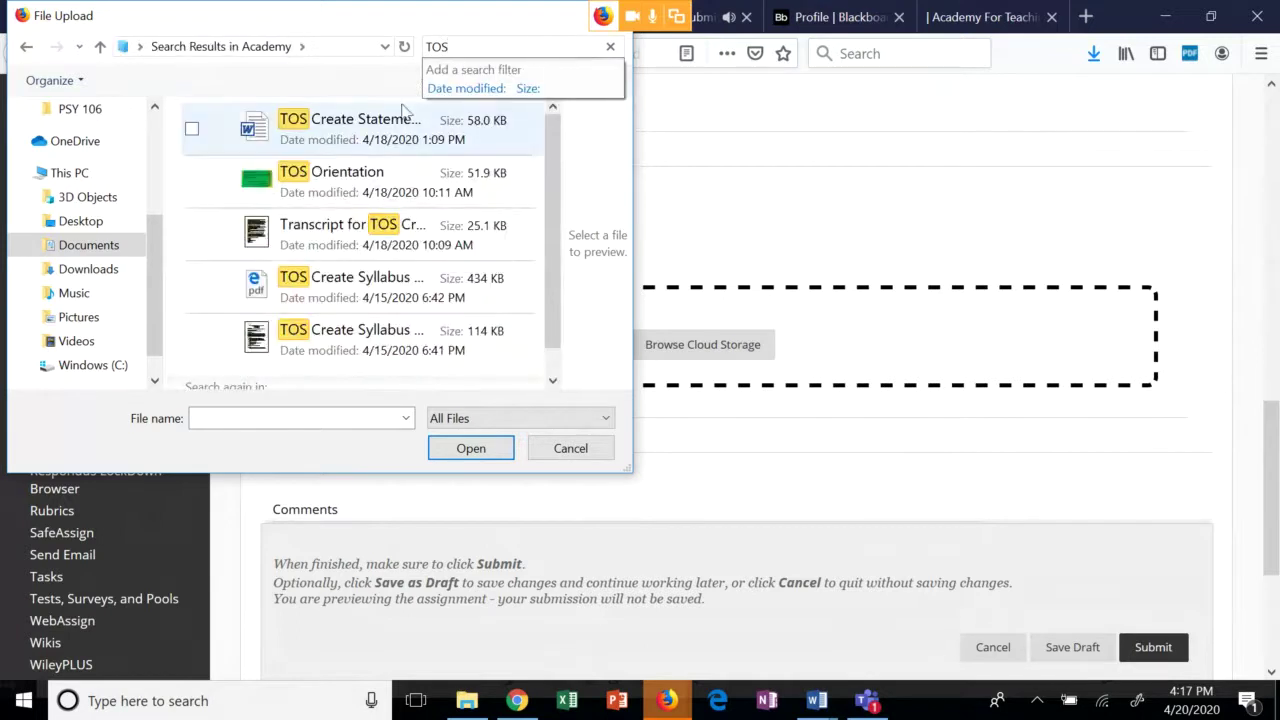
click(349, 141)
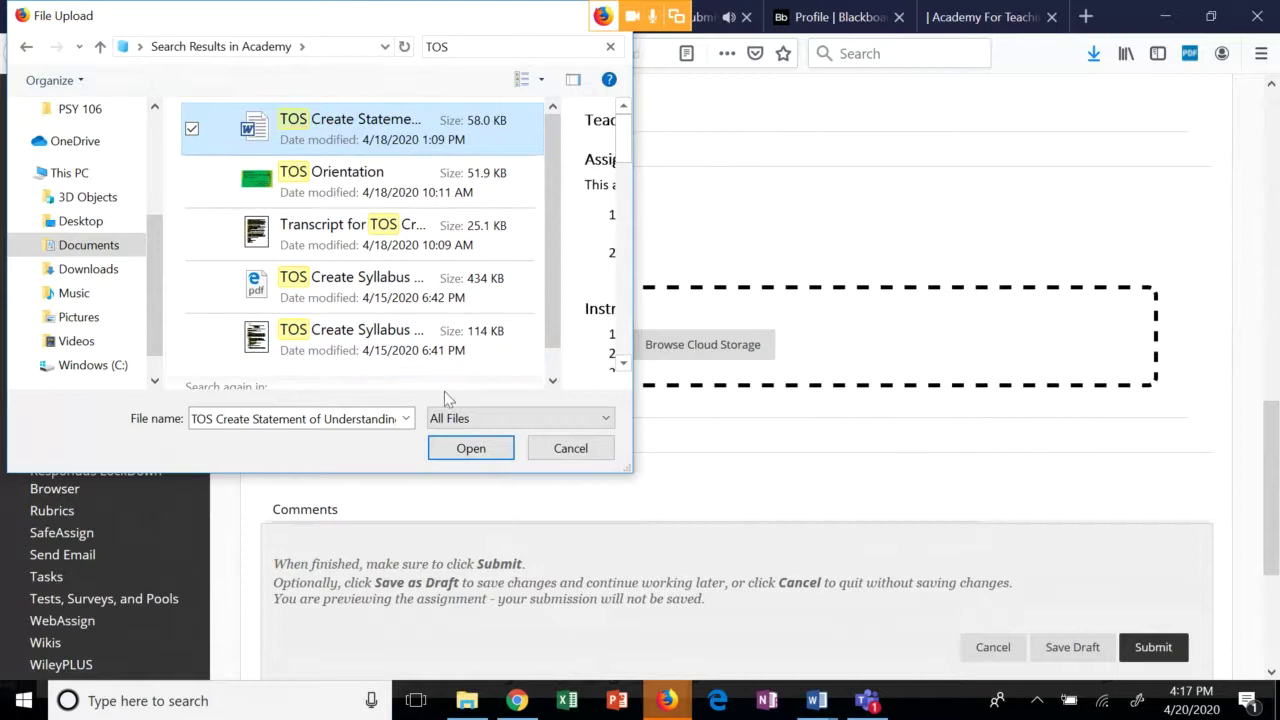
click(462, 449)
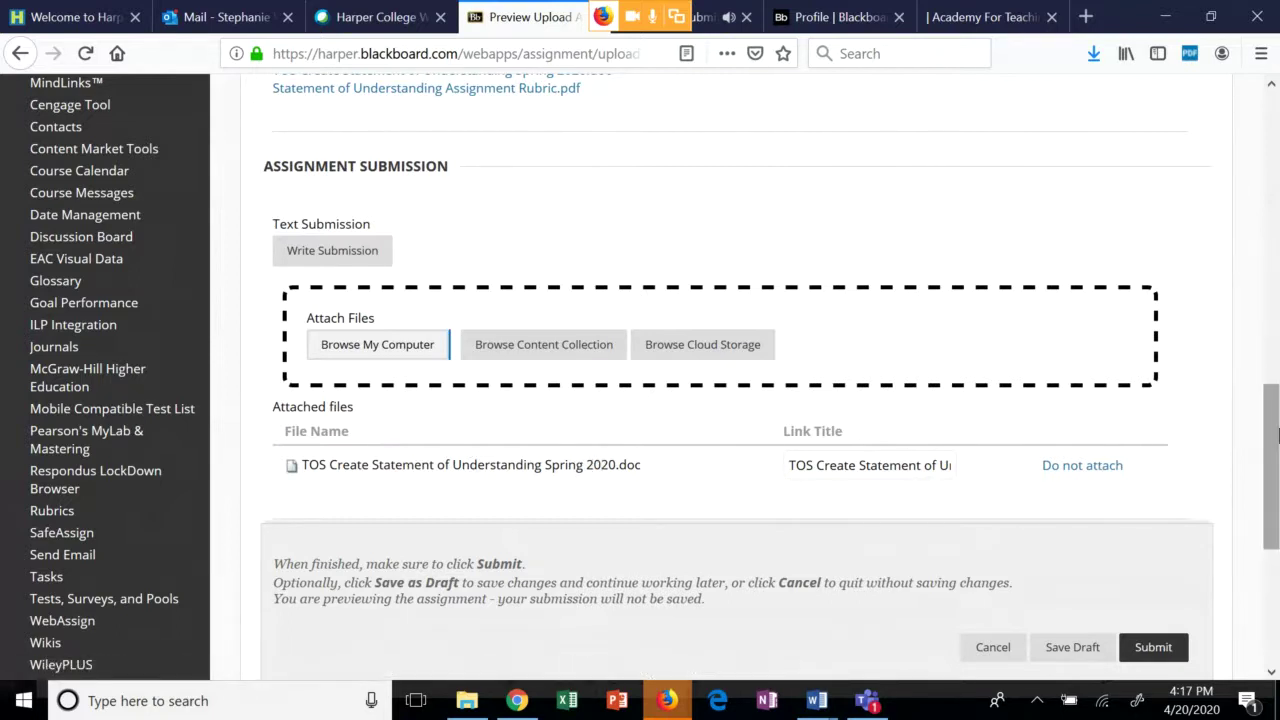
Submit the assignment with its attachment, then cancel out of the preview back to Module Assignments.
scroll(1278, 435, down, 4)
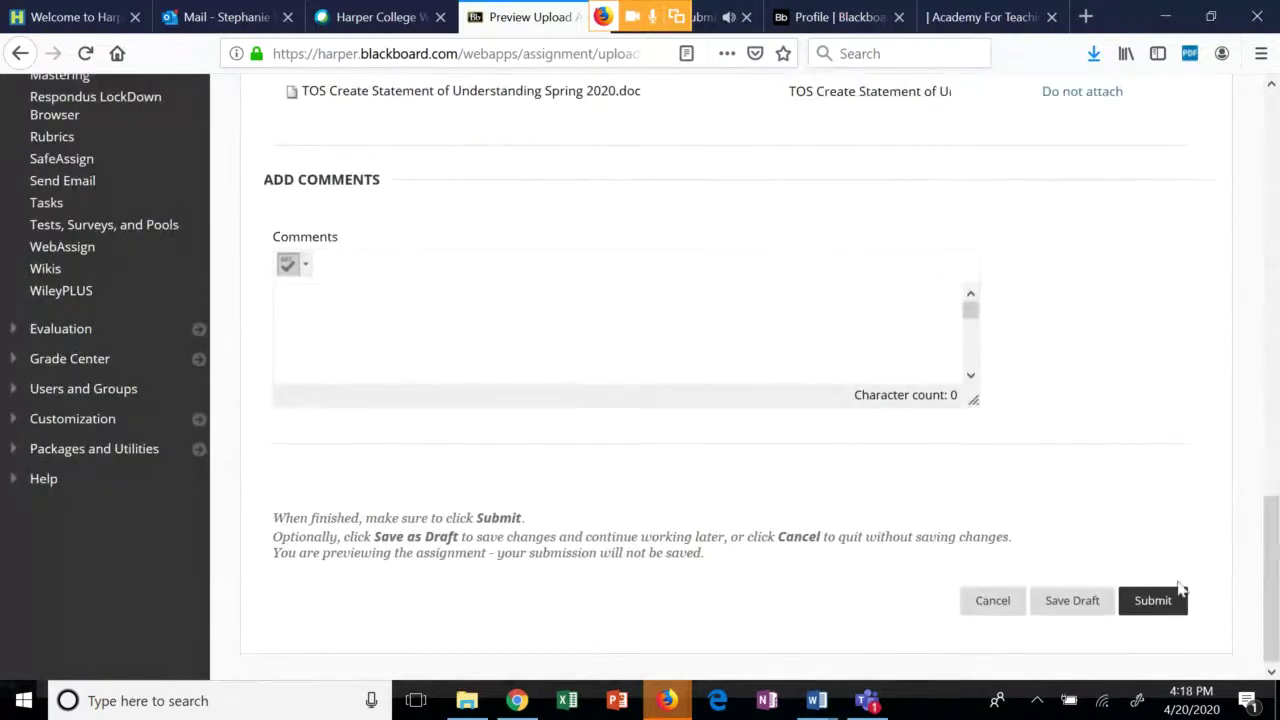
click(1166, 606)
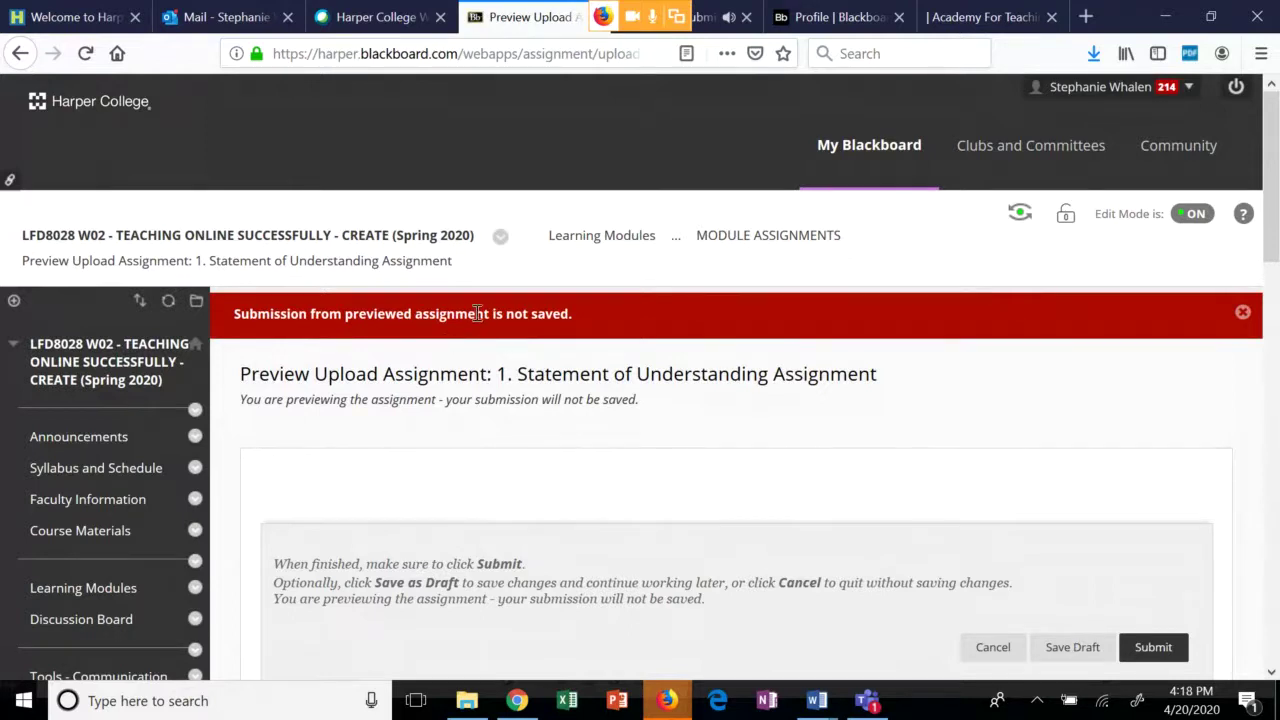
drag(1273, 224, 1272, 594)
click(1016, 649)
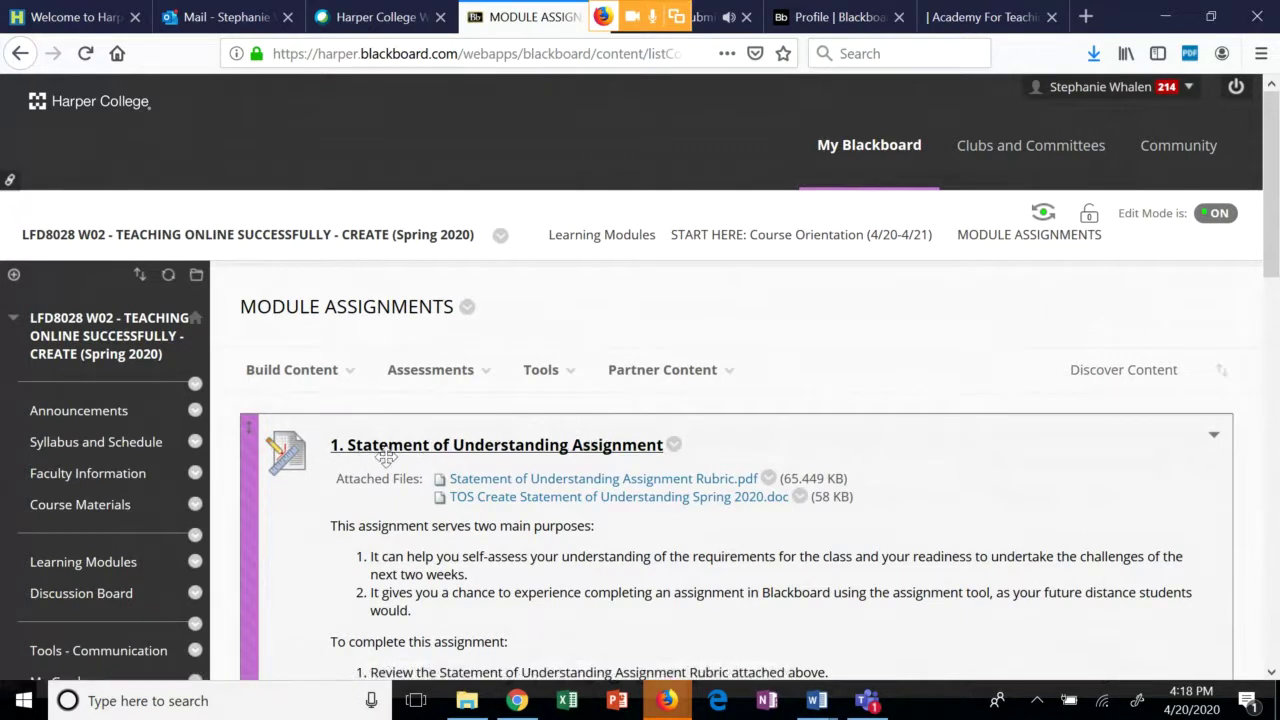
click(477, 455)
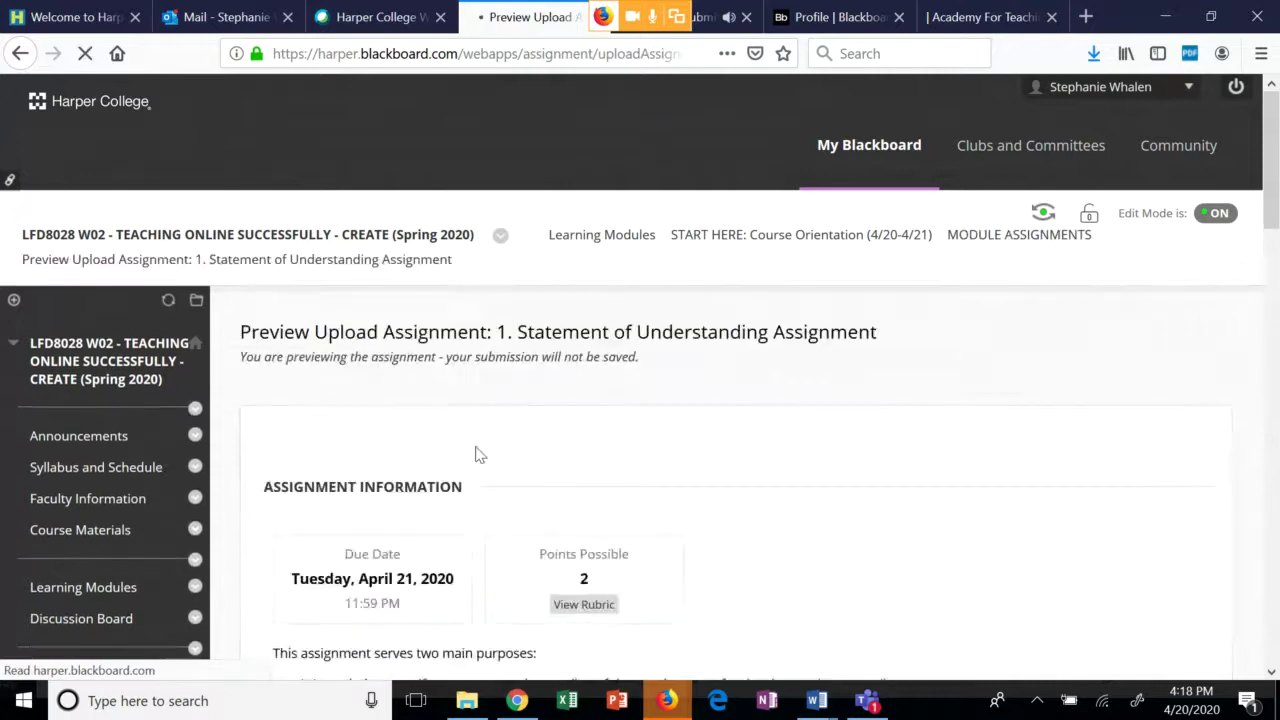
drag(1277, 230, 1276, 545)
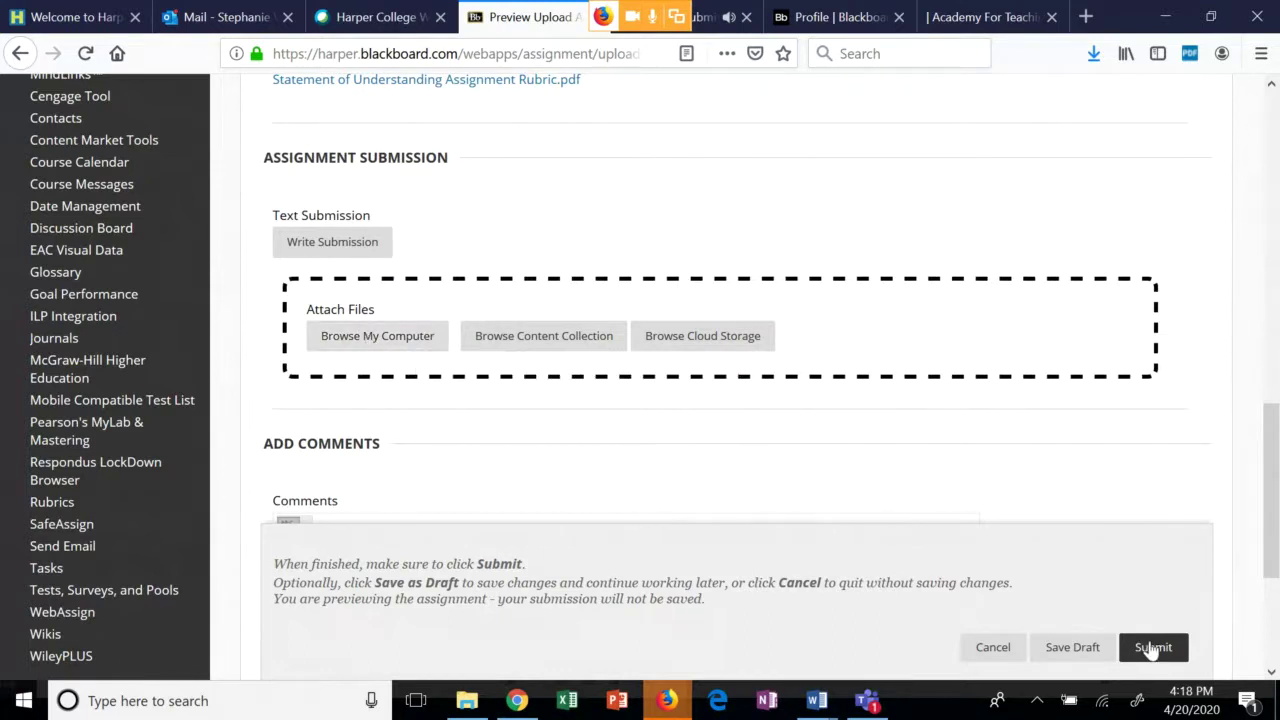
click(993, 647)
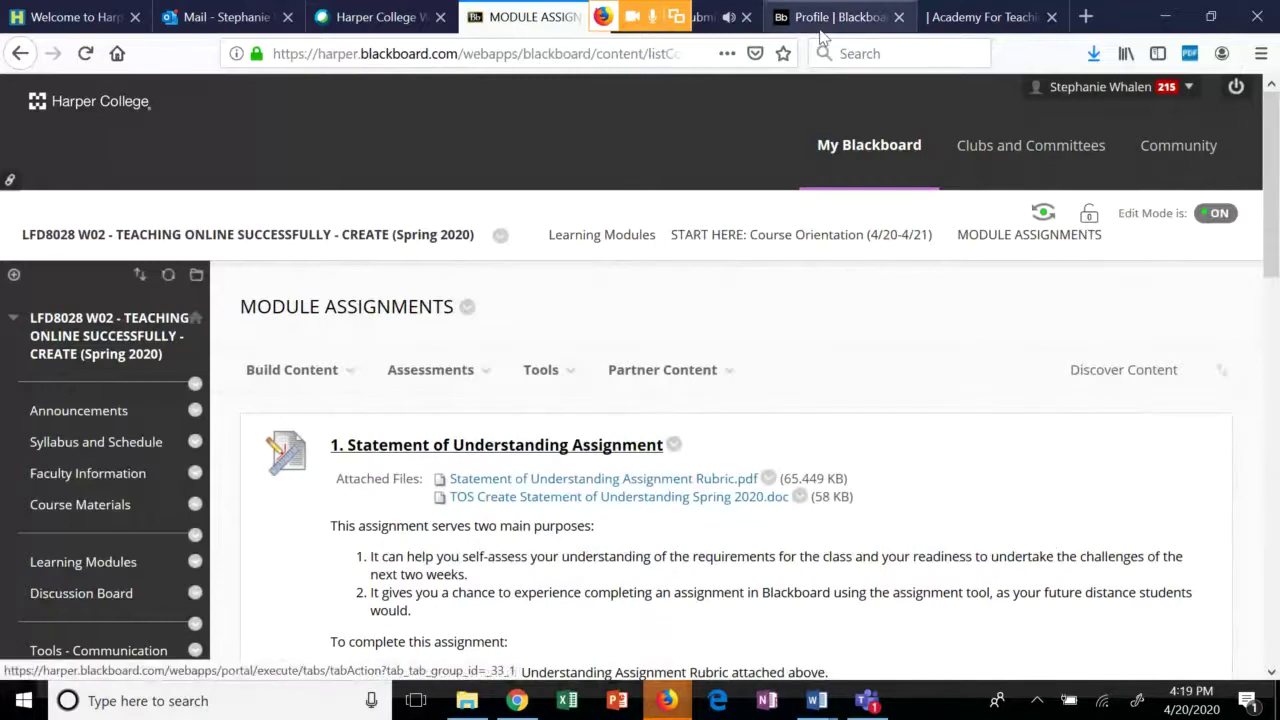
Return to the Collaborate Ultra live session tab in Firefox.
click(715, 28)
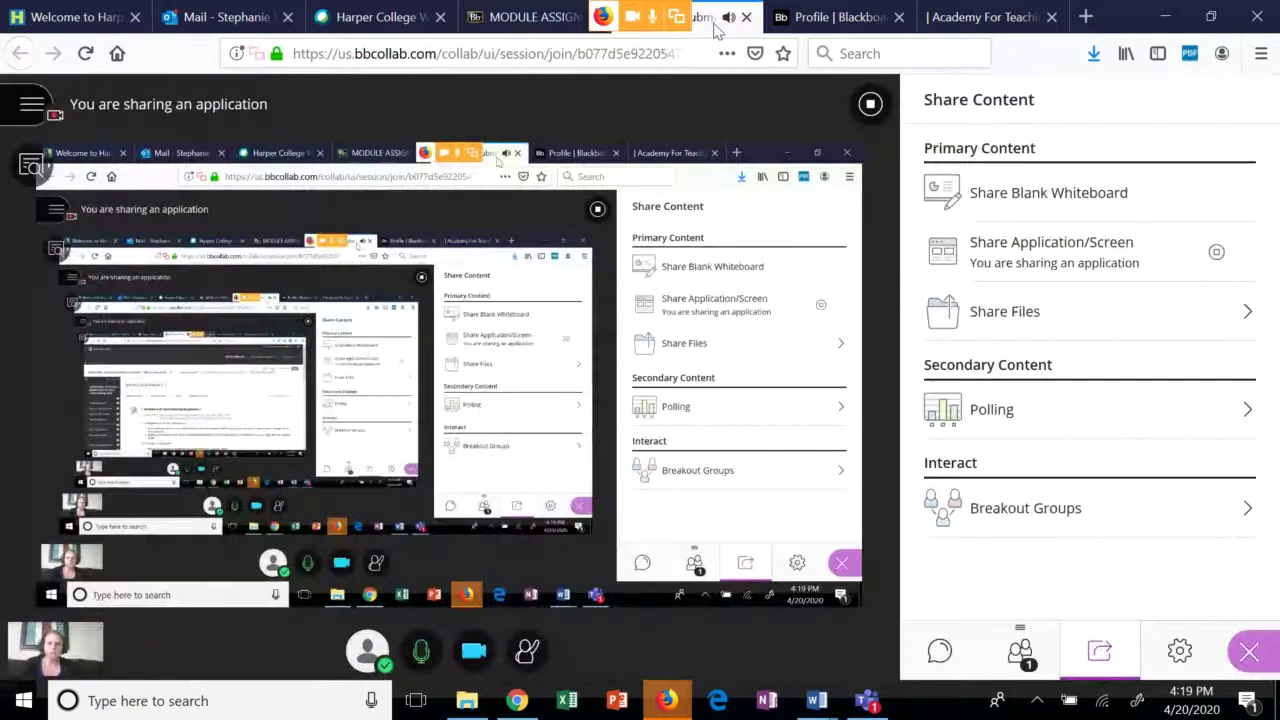